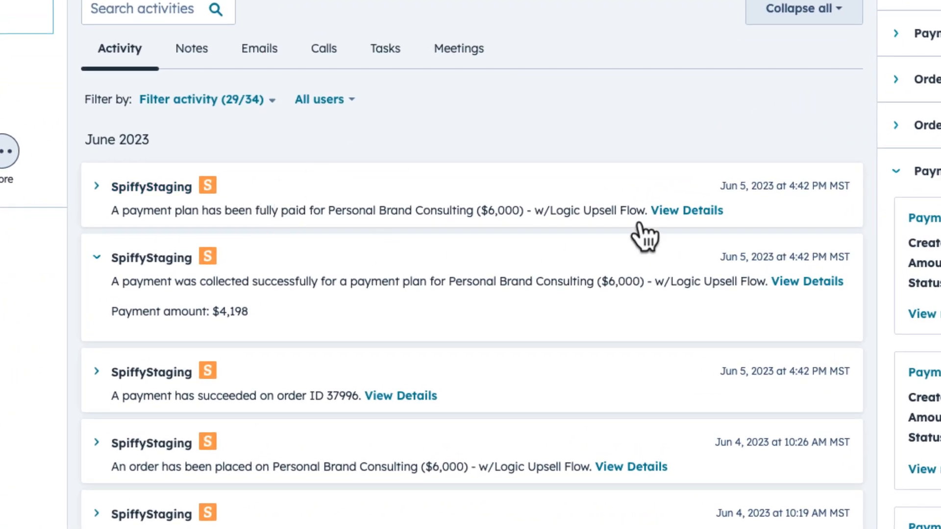
# Open the order details of the fully paid payment plan from the contact's activity and review its plan, items and payments
pyautogui.click(671, 215)
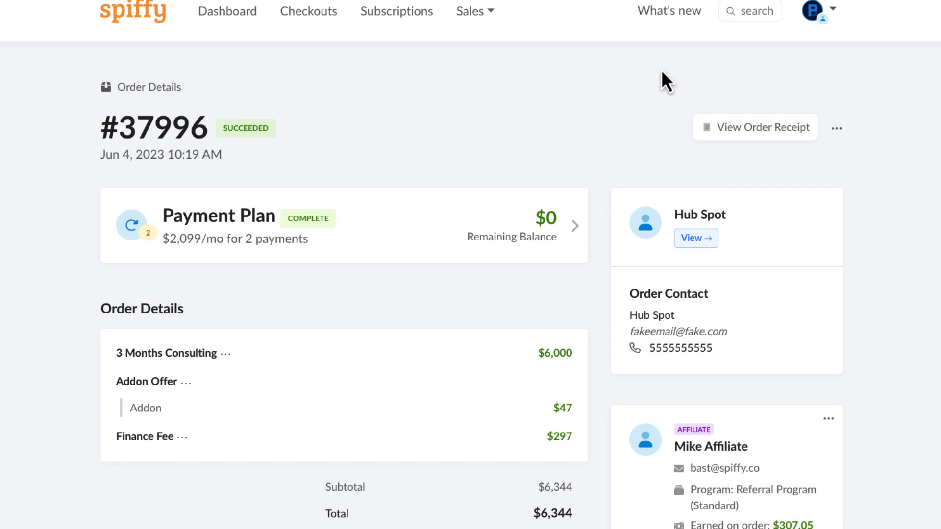
pyautogui.scroll(-1, 662, 71)
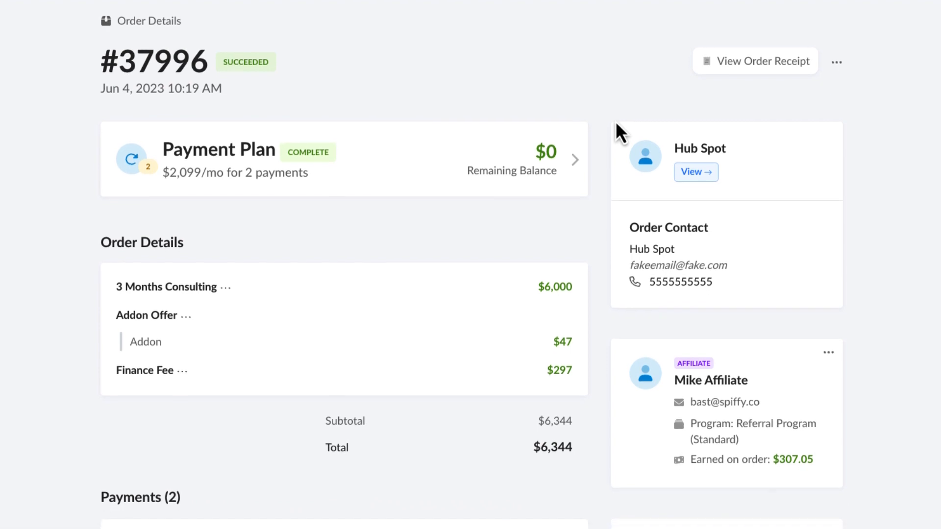
pyautogui.scroll(-1, 606, 166)
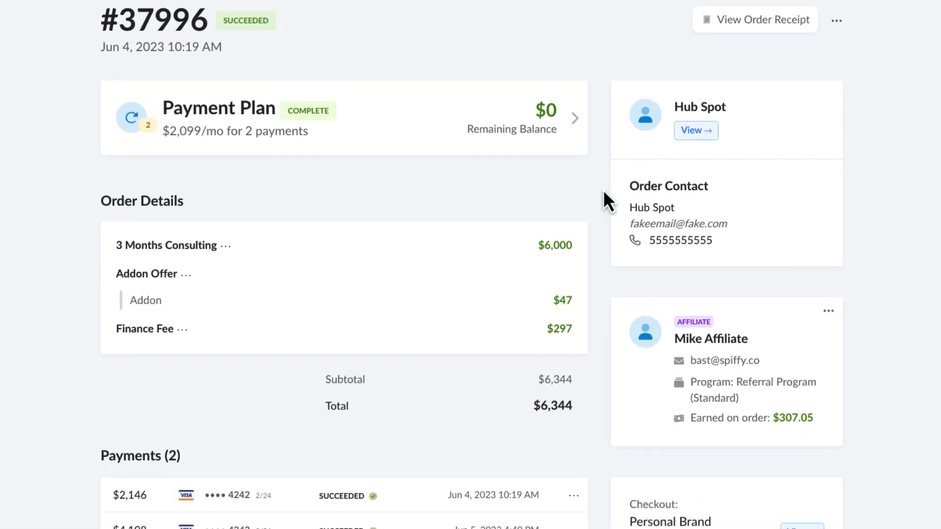
pyautogui.scroll(1, 606, 166)
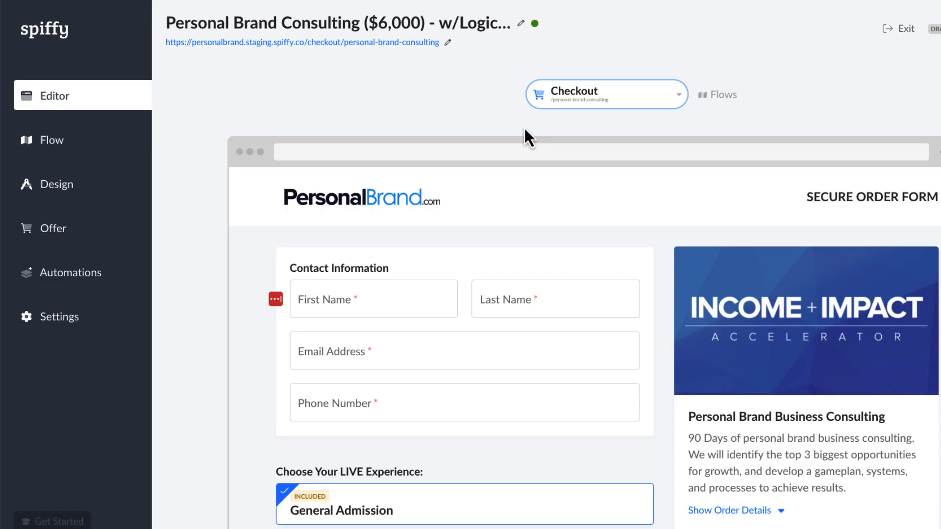
# Add a text input block below the phone number in the checkout's Contact Information section
pyautogui.scroll(-3, 525, 129)
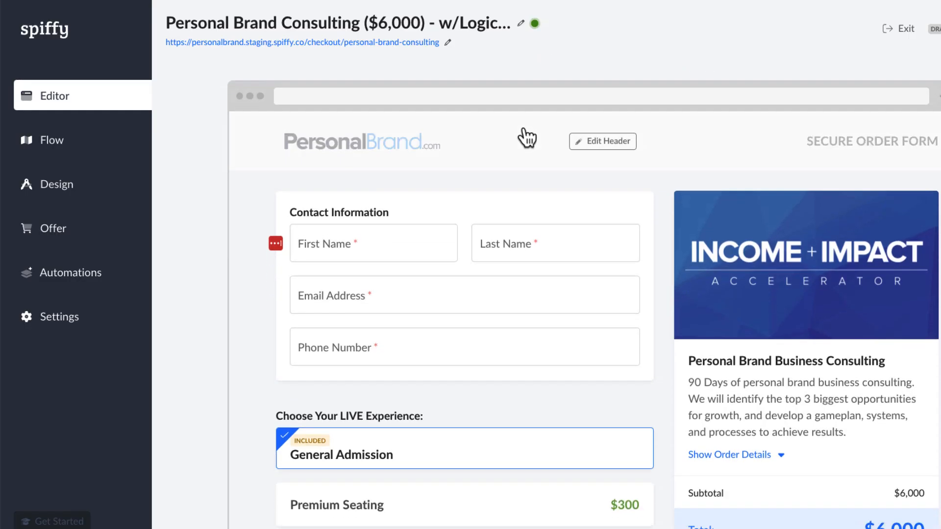
pyautogui.click(459, 319)
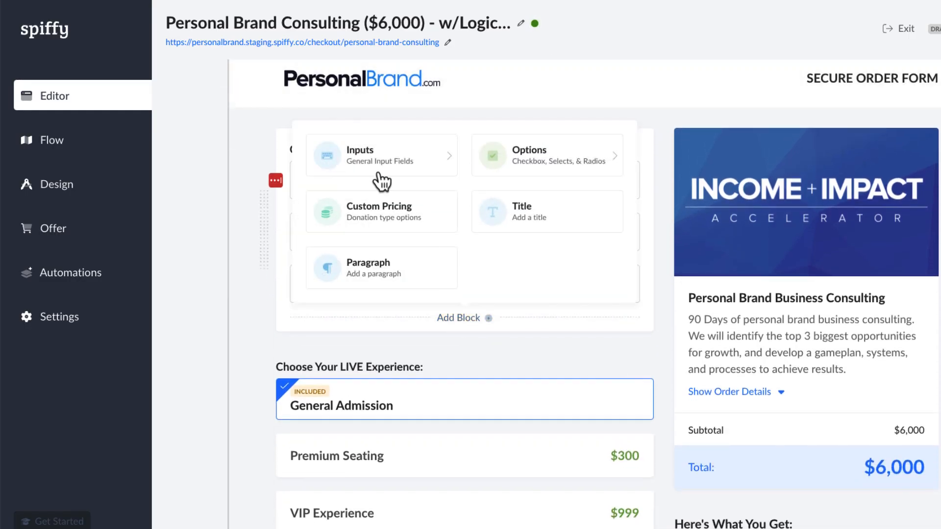
pyautogui.click(441, 175)
pyautogui.click(387, 135)
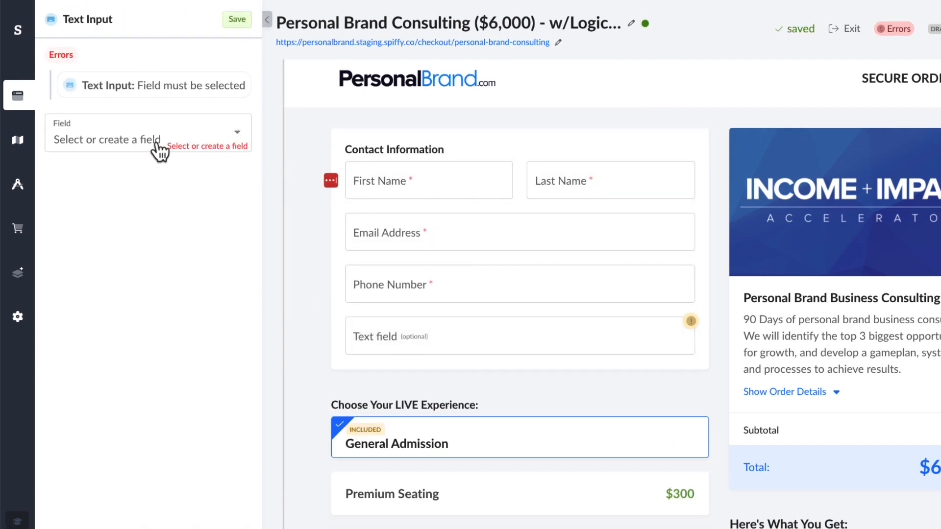
# Link the new text input to the HubSpot contact field Last Engagement Type and save the block
pyautogui.click(155, 146)
pyautogui.scroll(-10, 146, 245)
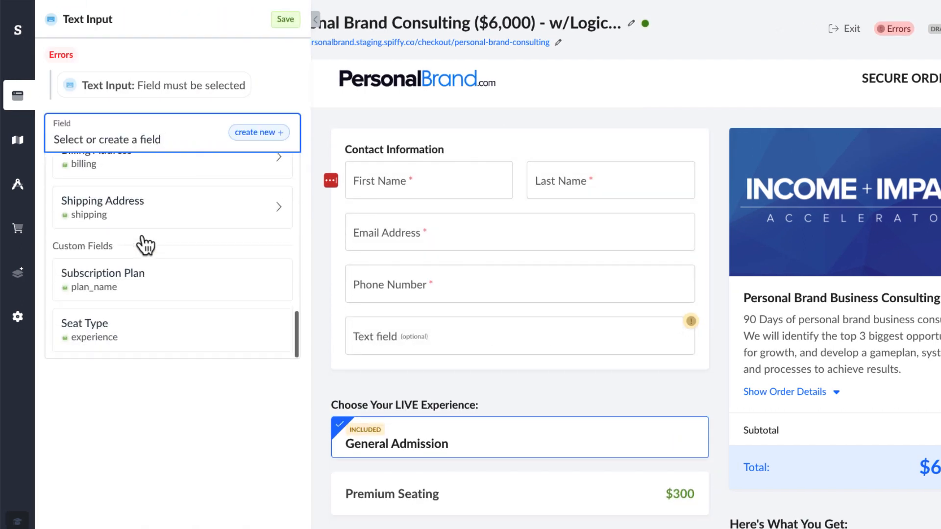
pyautogui.scroll(-3, 157, 267)
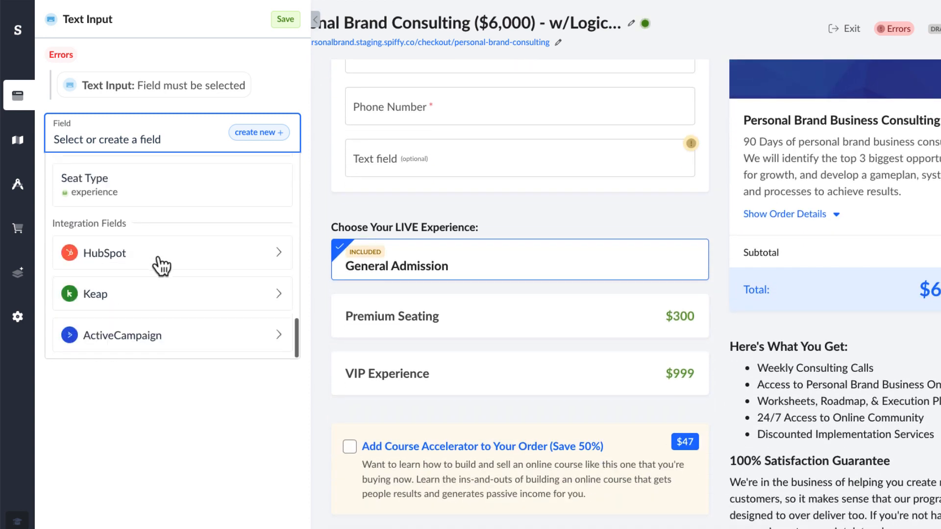
pyautogui.click(94, 253)
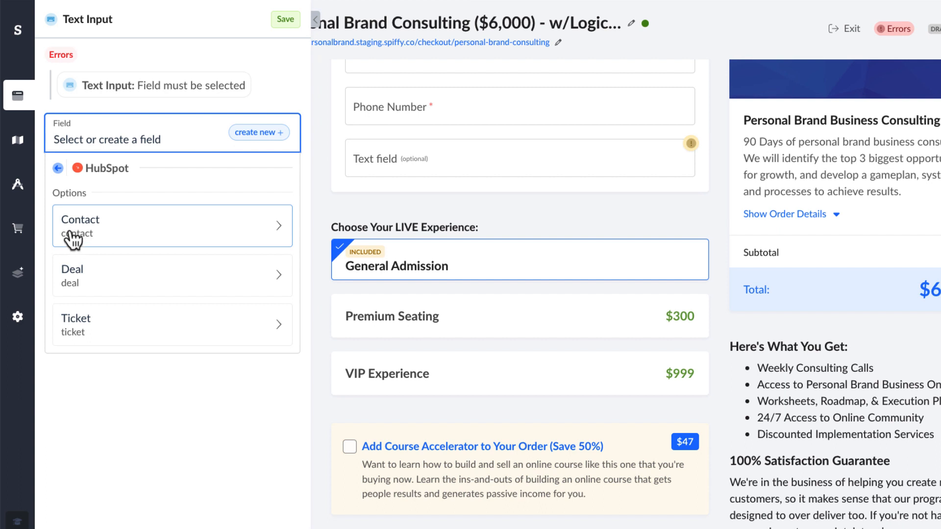
pyautogui.click(95, 235)
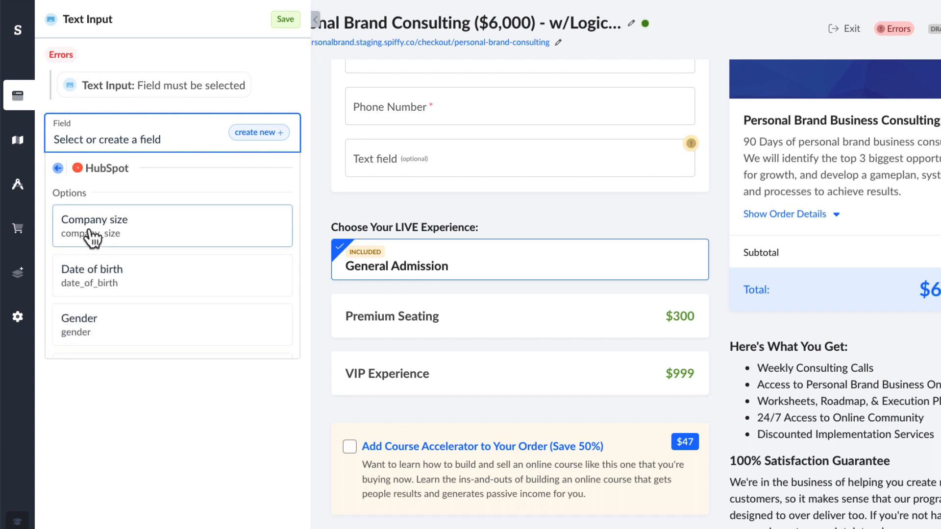
pyautogui.scroll(-2, 140, 274)
pyautogui.scroll(-5, 140, 273)
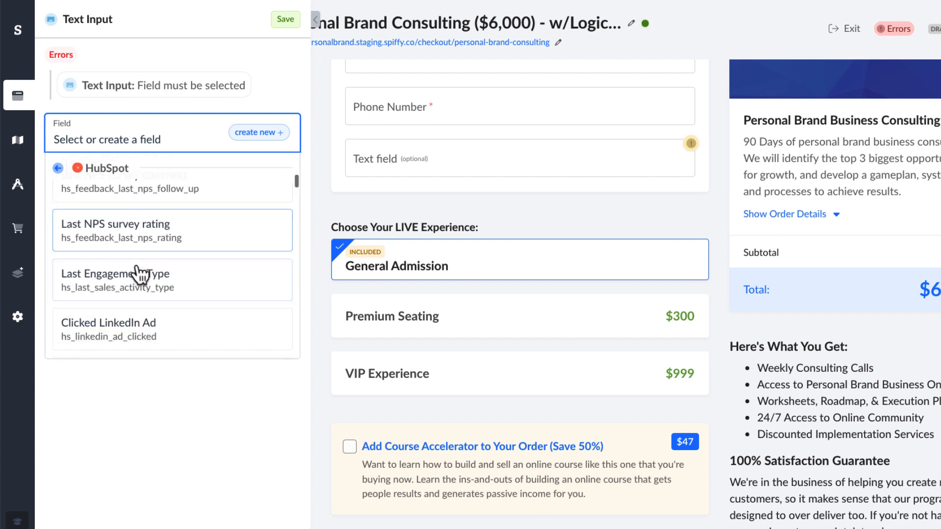
pyautogui.click(108, 265)
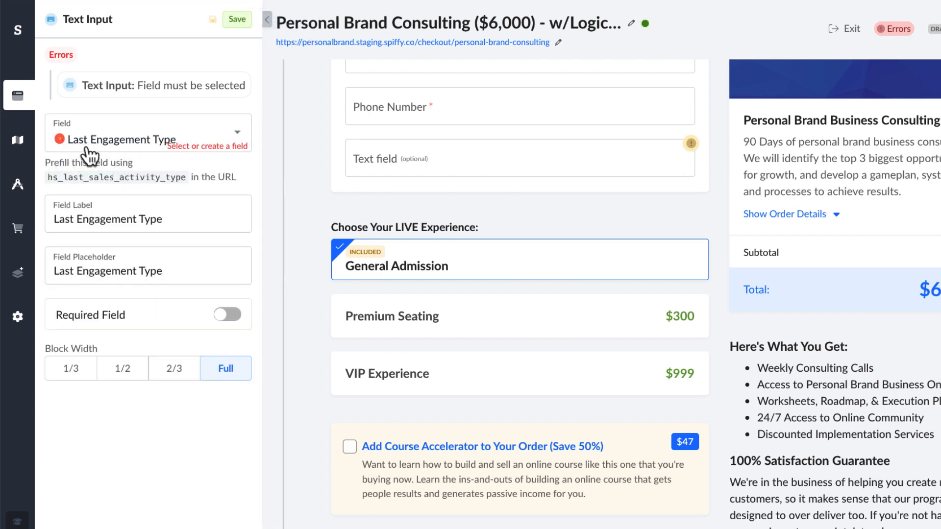
pyautogui.click(234, 21)
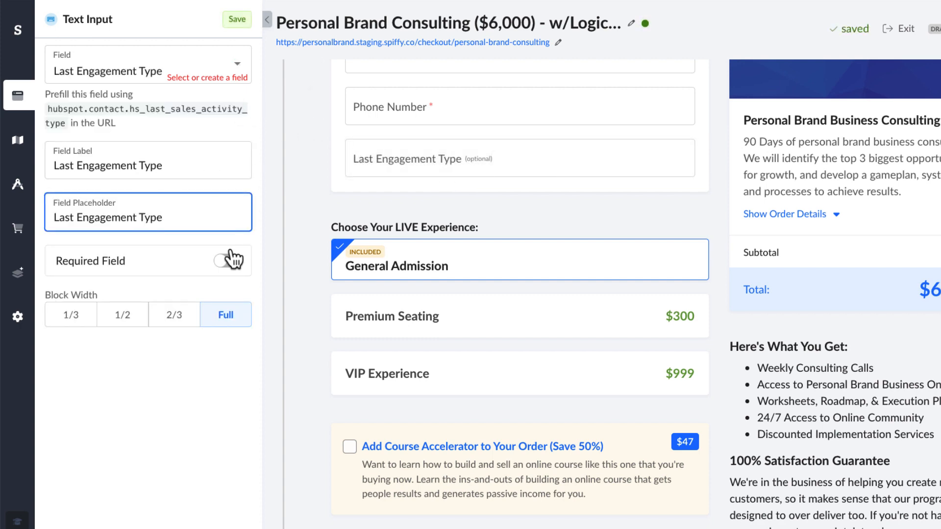
# Make the Last Engagement Type field required, save it and close its settings
pyautogui.click(228, 260)
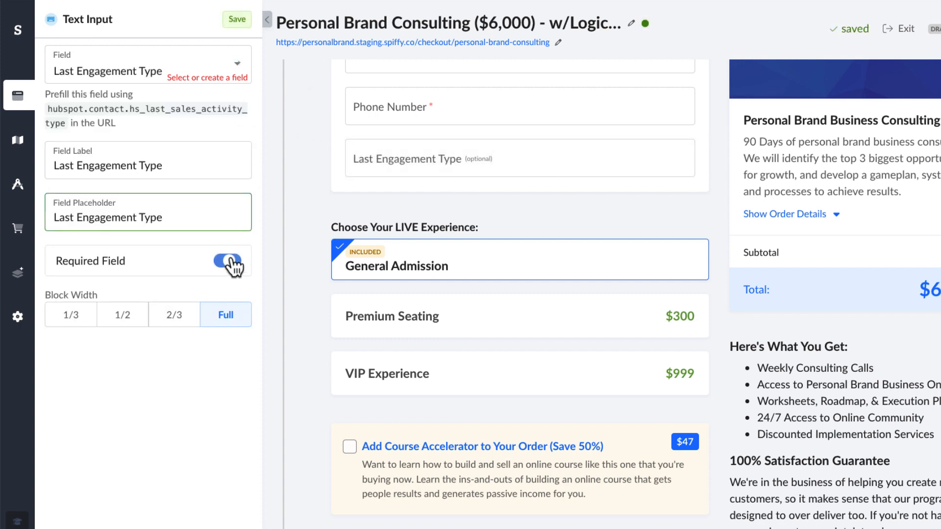
pyautogui.click(234, 22)
pyautogui.click(267, 20)
# Try to set the Choose Your LIVE Experience block to save its selections to a field
pyautogui.scroll(-1, 516, 307)
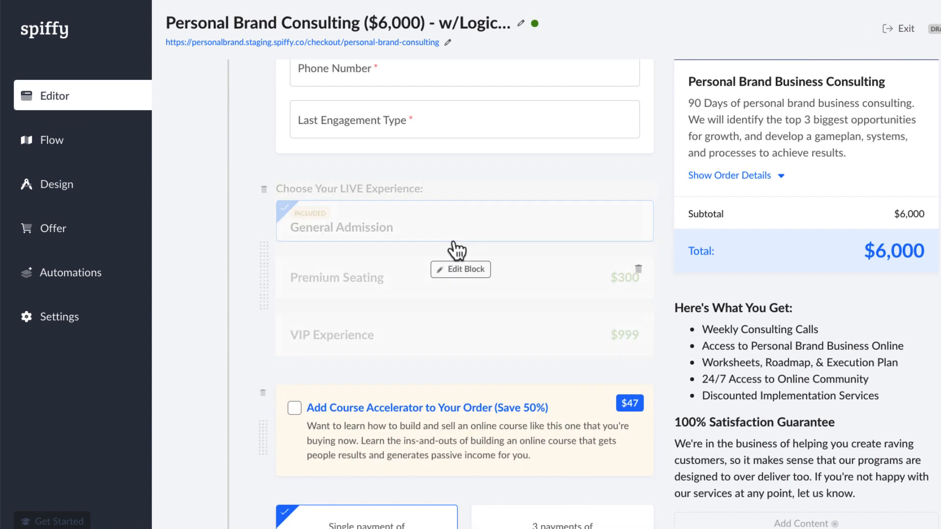
pyautogui.click(458, 271)
pyautogui.click(115, 198)
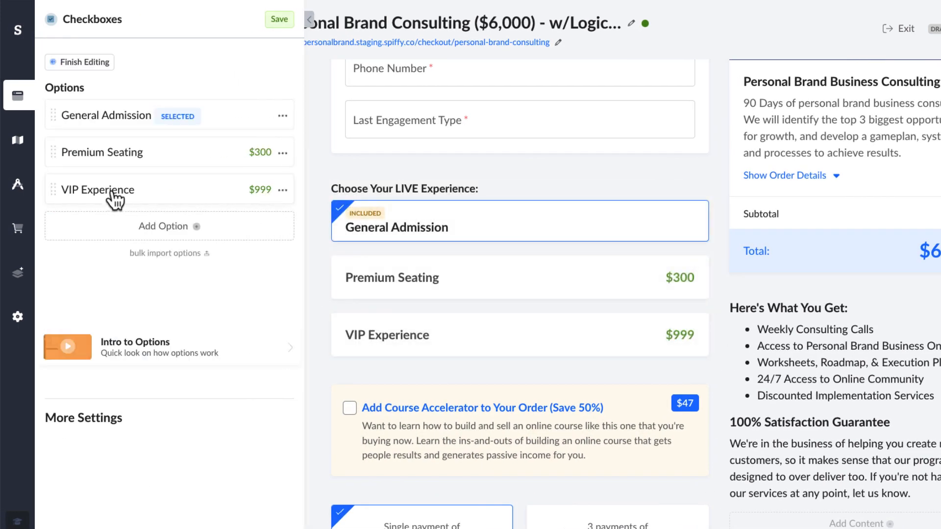
pyautogui.click(68, 66)
pyautogui.click(90, 102)
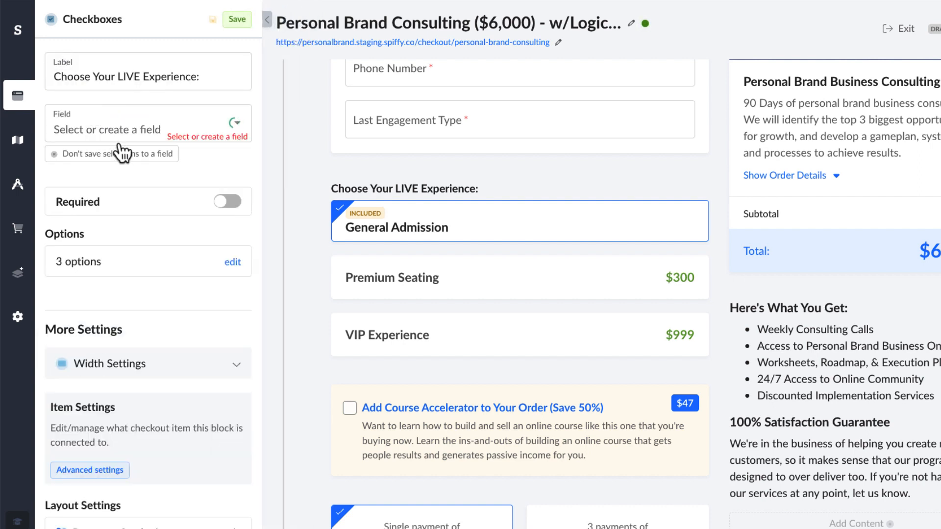
# Look over the rest of the checkout form and leave the LIVE experience block without keeping its field change
pyautogui.scroll(-5, 444, 216)
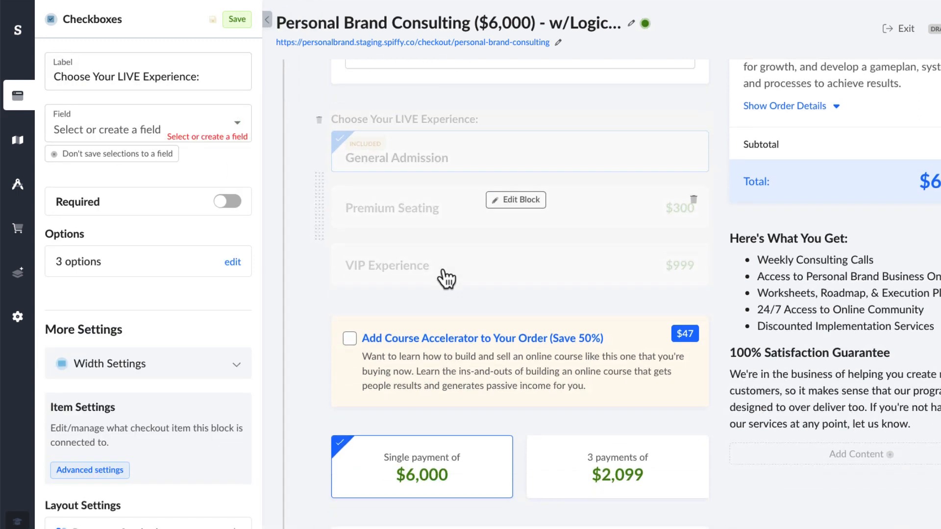
pyautogui.scroll(-1, 607, 375)
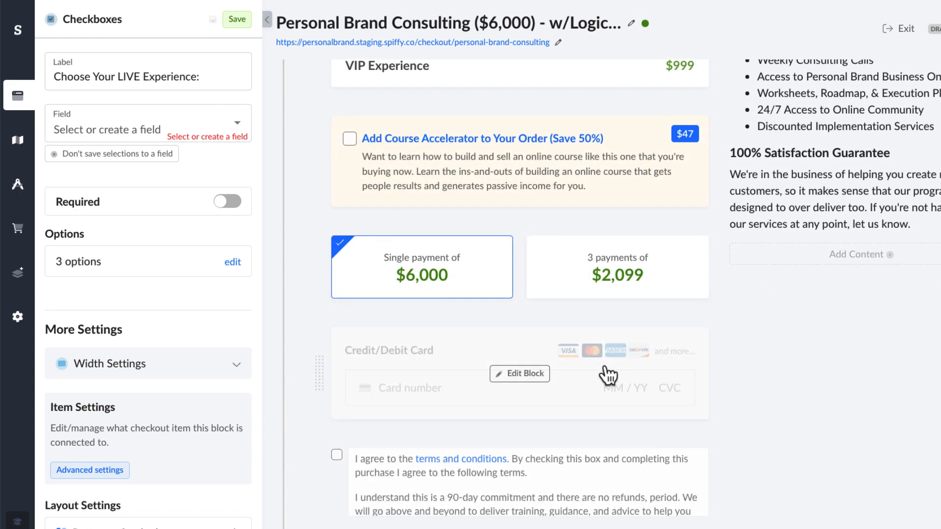
pyautogui.scroll(-1, 608, 375)
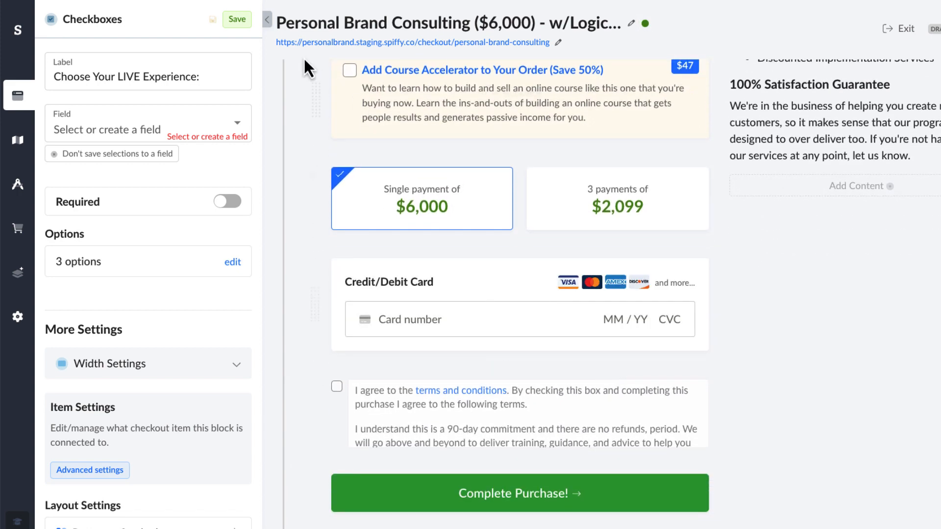
pyautogui.click(269, 21)
pyautogui.click(570, 254)
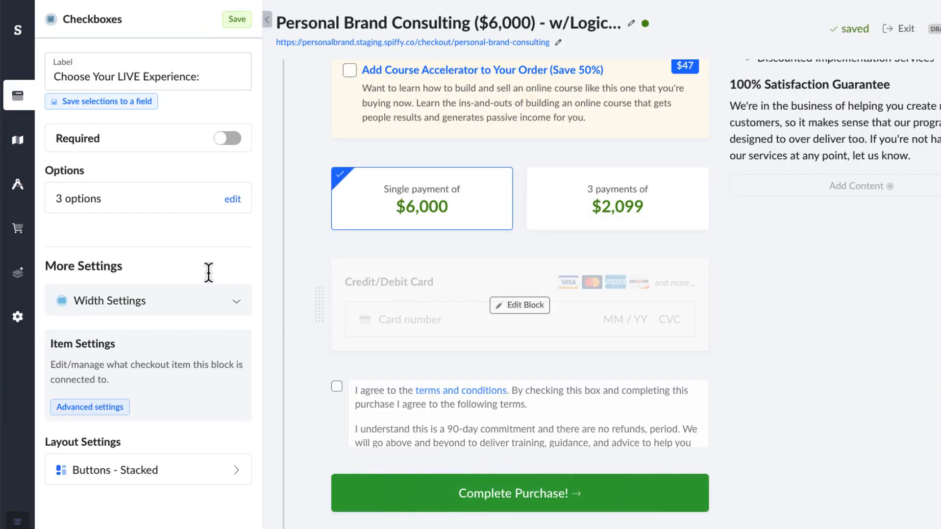
# Start a HubSpot automation for the checkout's Purchase event and browse the available actions
pyautogui.click(18, 277)
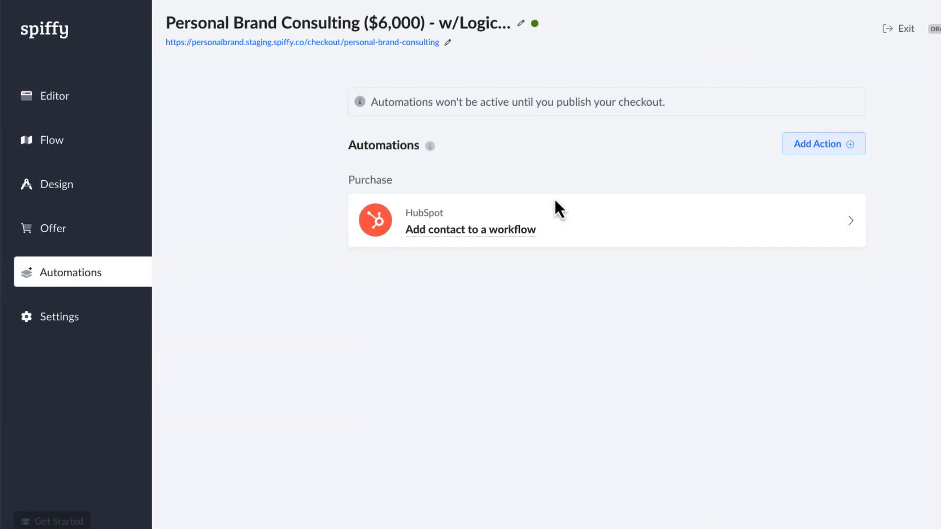
pyautogui.click(800, 147)
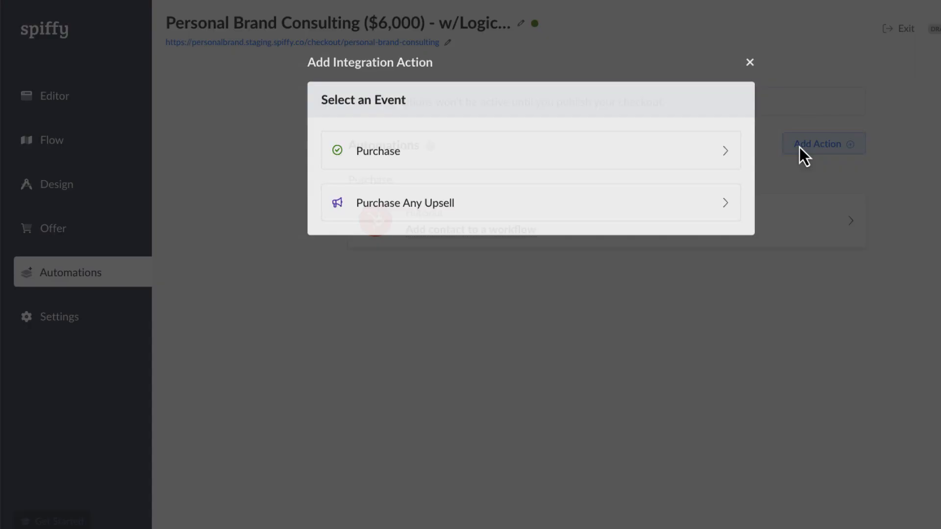
pyautogui.click(512, 159)
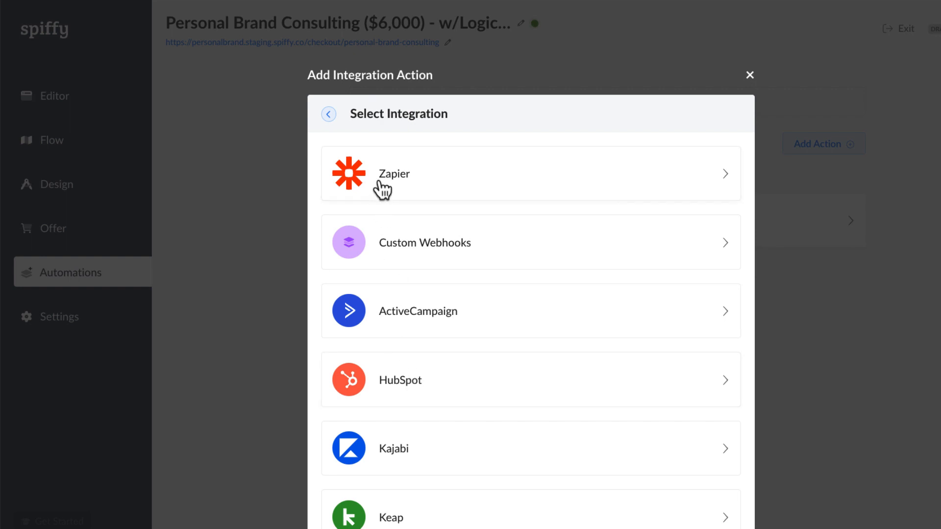
pyautogui.click(412, 388)
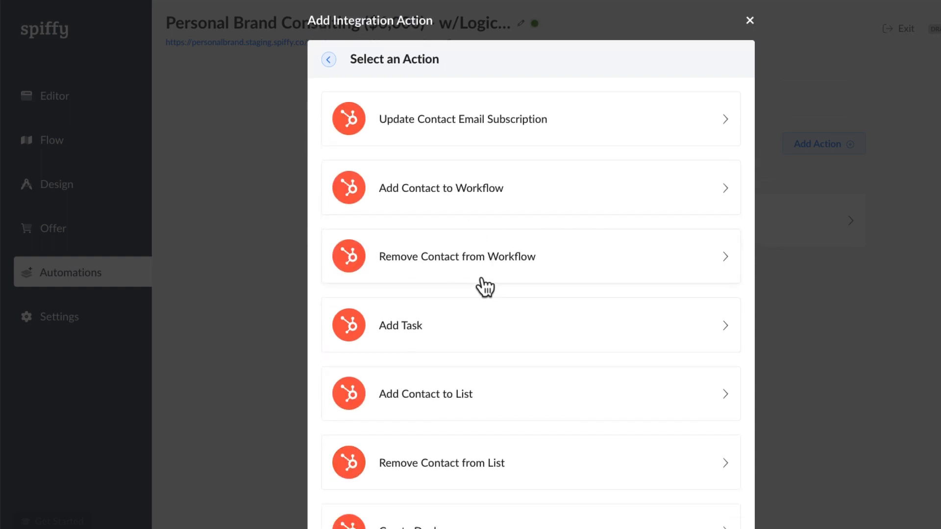
pyautogui.scroll(-2, 479, 283)
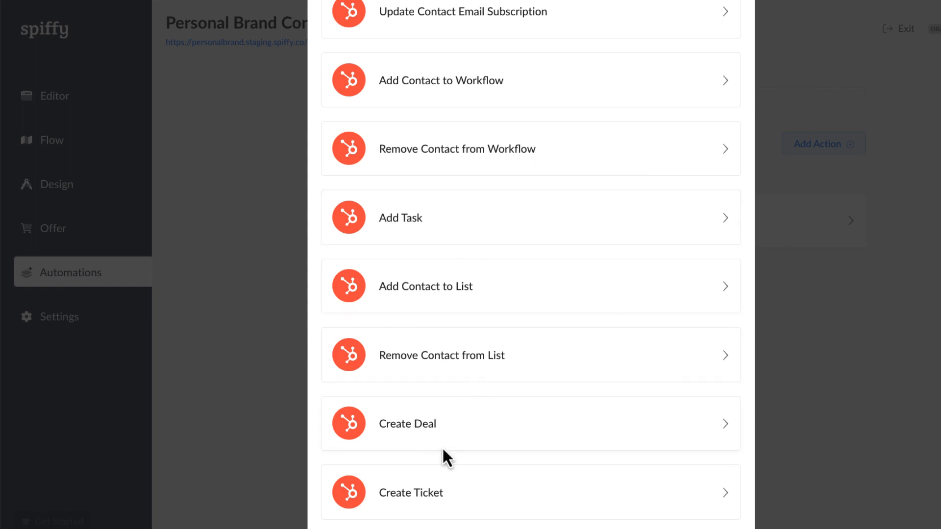
pyautogui.scroll(3, 477, 436)
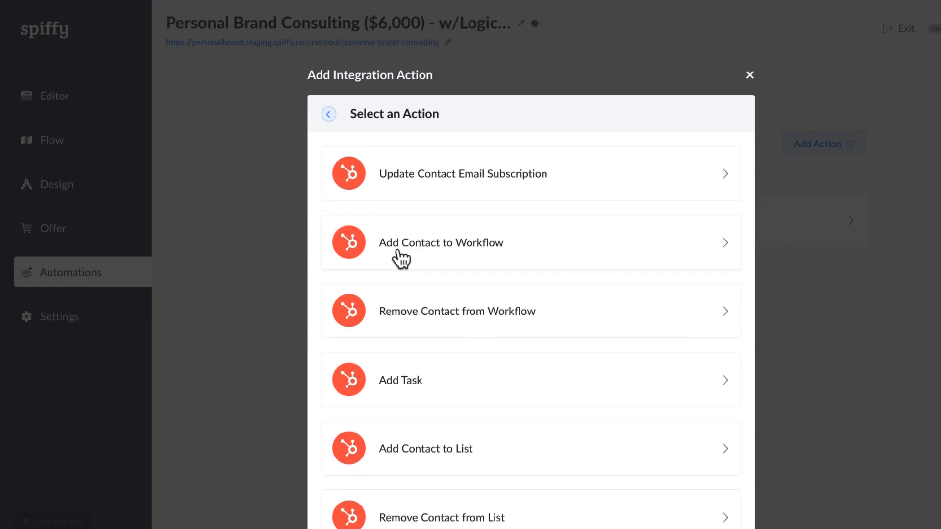
# Choose the Add Contact to Workflow action, view the selectable workflows and leave without adding the automation
pyautogui.click(405, 256)
pyautogui.click(398, 178)
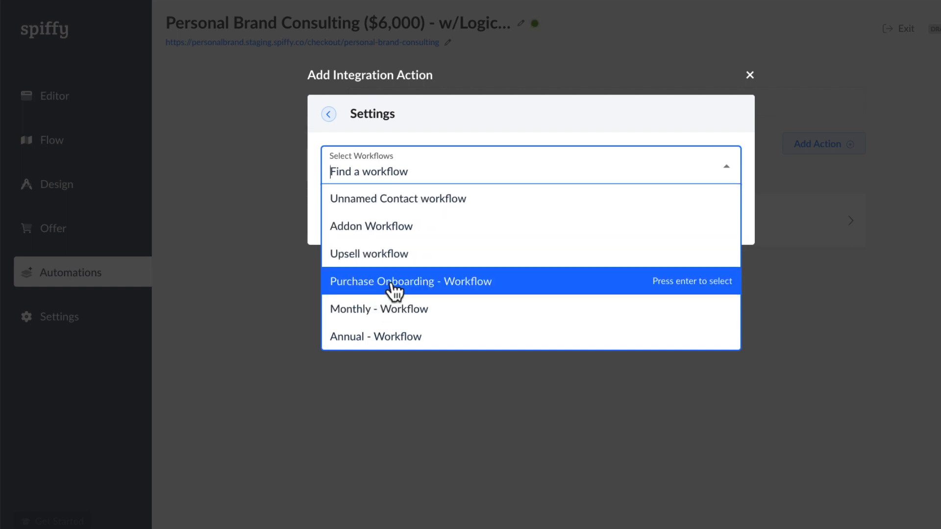
pyautogui.click(749, 74)
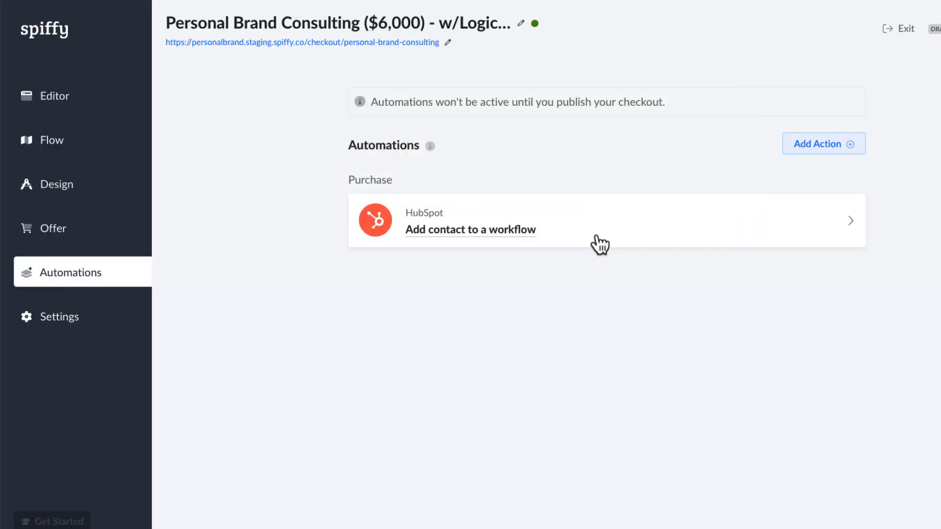
# Open the flow of the Personal Brand Consulting checkout
pyautogui.click(49, 144)
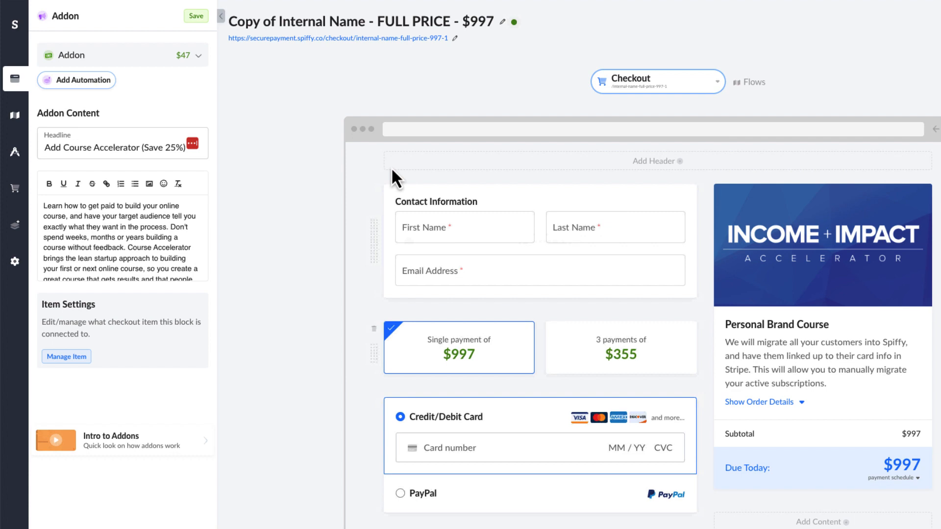
# Save the Add Course Accelerator (Save 25%) addon on the $997 checkout, close its settings and look over the checkout page
pyautogui.click(196, 16)
pyautogui.click(228, 22)
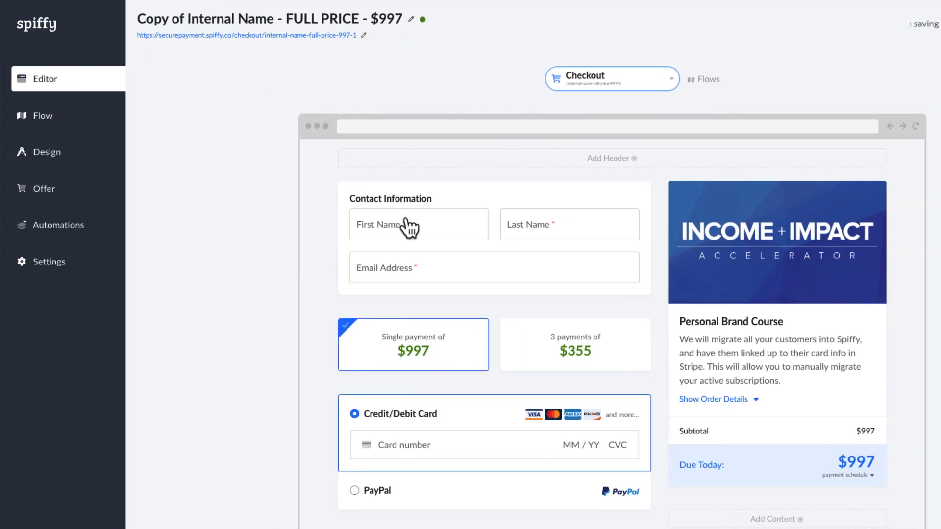
pyautogui.scroll(-3, 454, 269)
pyautogui.scroll(-3, 468, 427)
pyautogui.scroll(5, 475, 432)
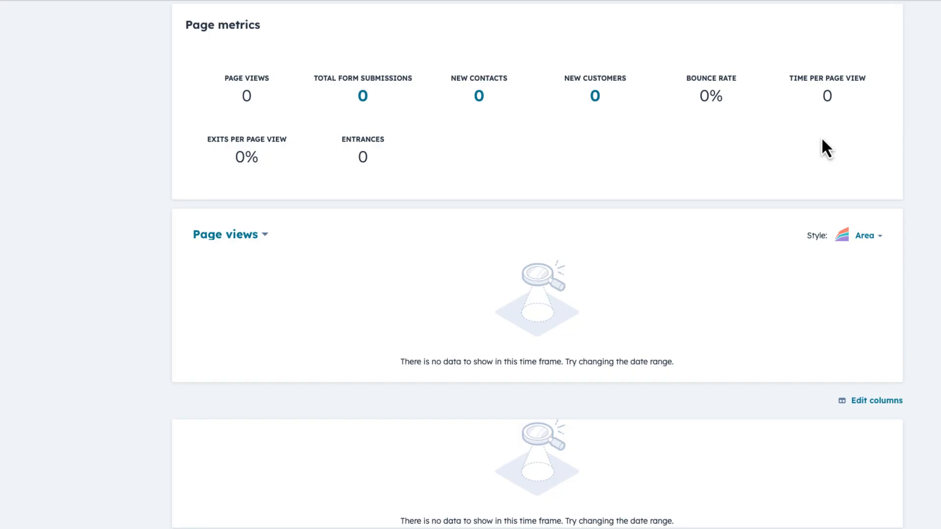
# Switch to the Example - Embed landing page in HubSpot and open it for editing
pyautogui.scroll(10, 821, 147)
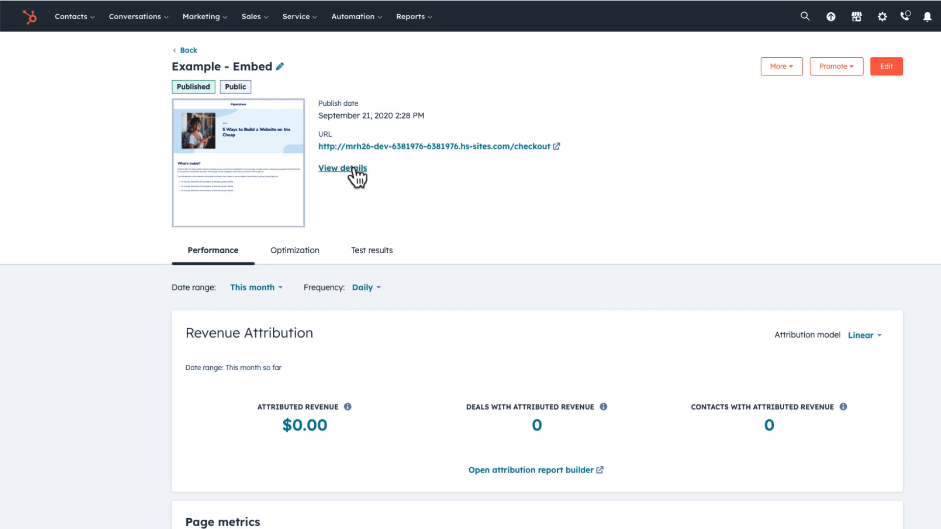
pyautogui.click(885, 66)
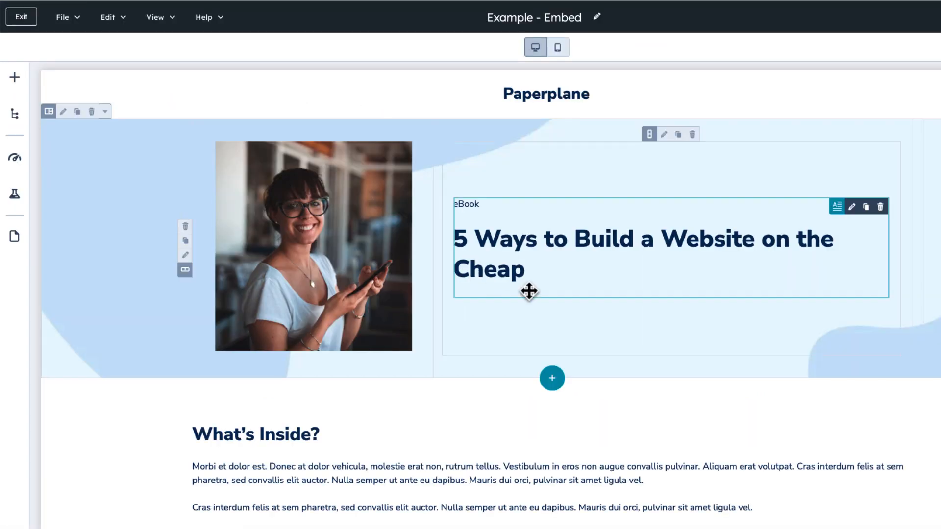
# Remove the empty Rich Text module between the What's Inside? and 30-Day 100% Guarantee sections
pyautogui.scroll(-7, 570, 328)
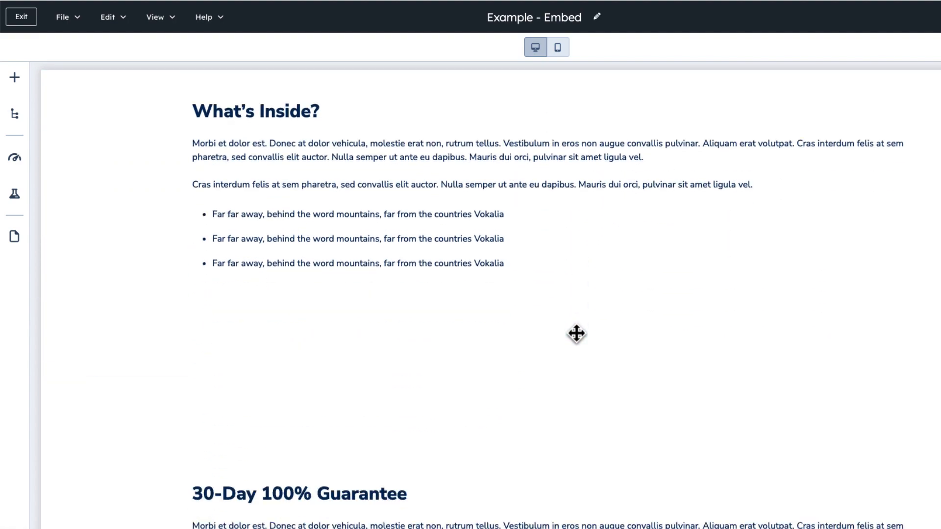
pyautogui.scroll(5, 418, 332)
pyautogui.scroll(-2, 410, 148)
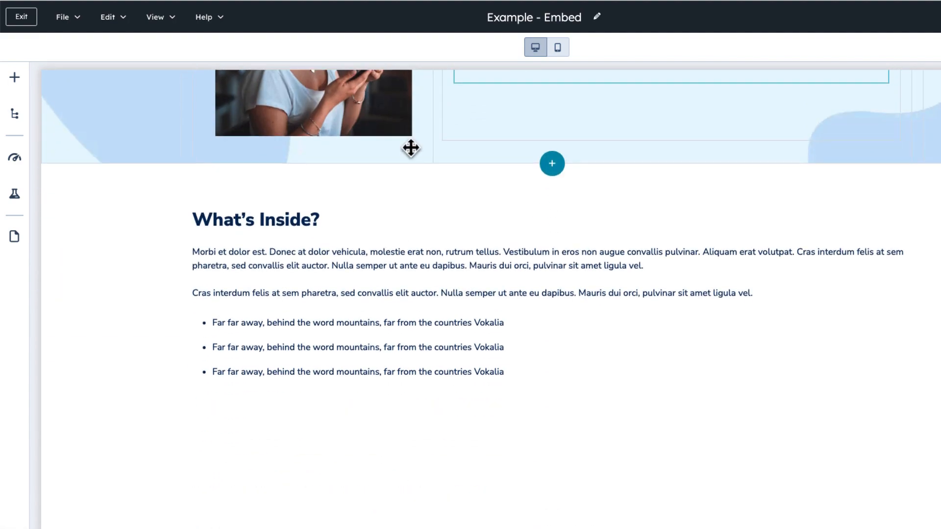
pyautogui.scroll(-5, 393, 275)
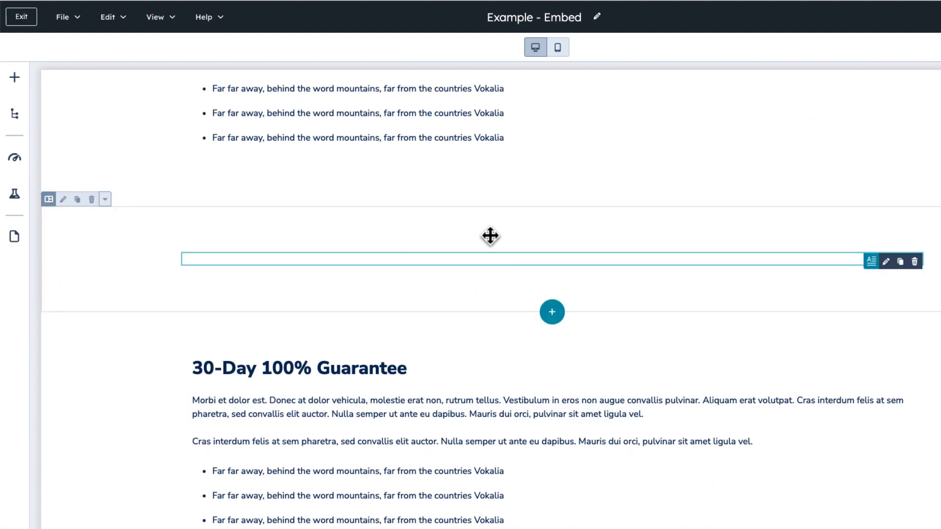
pyautogui.click(473, 258)
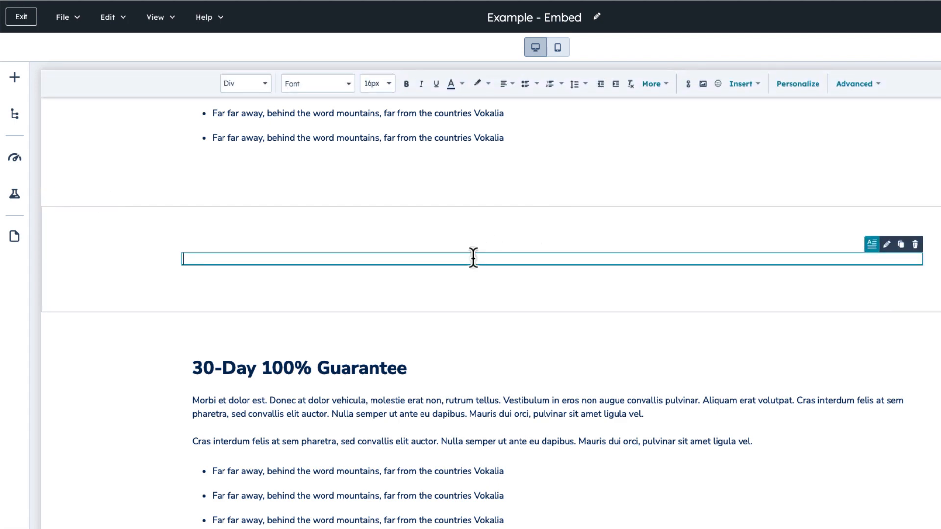
pyautogui.click(887, 243)
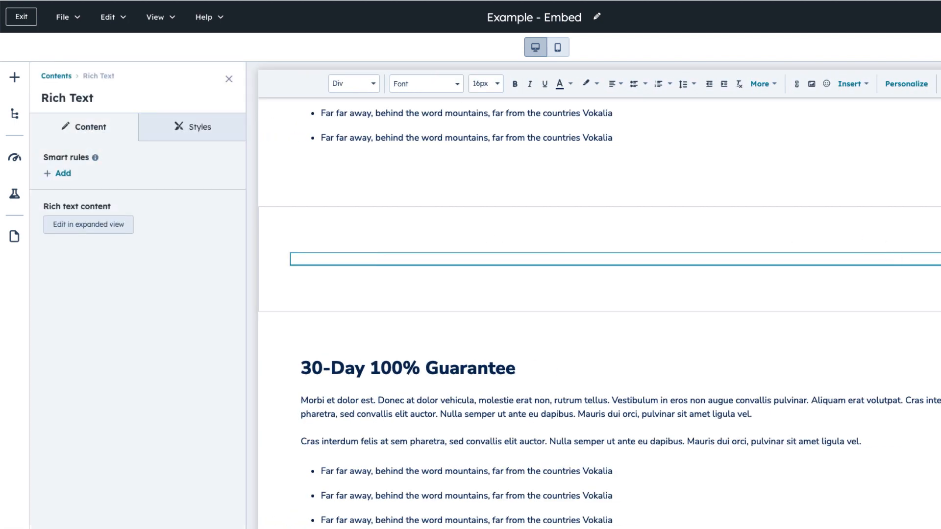
pyautogui.press('Delete')
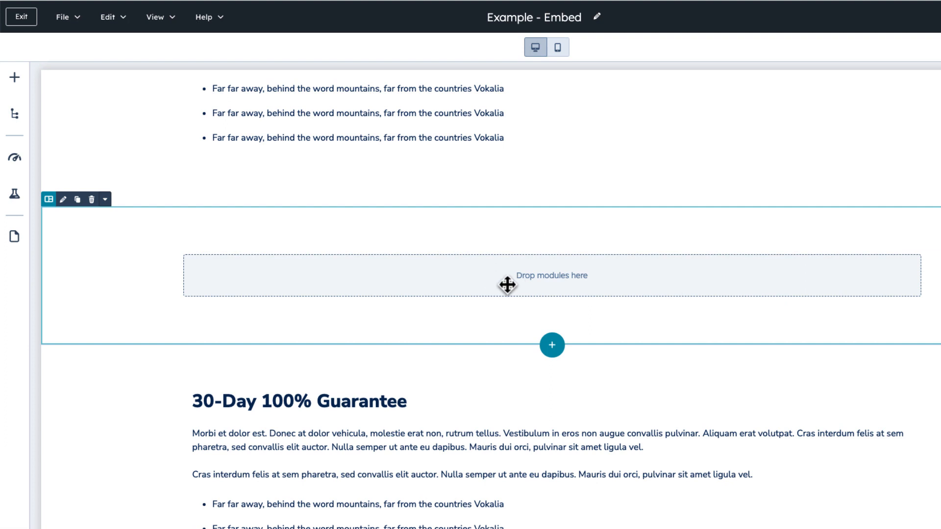
# Add a new Rich Text module to the empty section above 30-Day 100% Guarantee
pyautogui.click(507, 284)
pyautogui.click(14, 78)
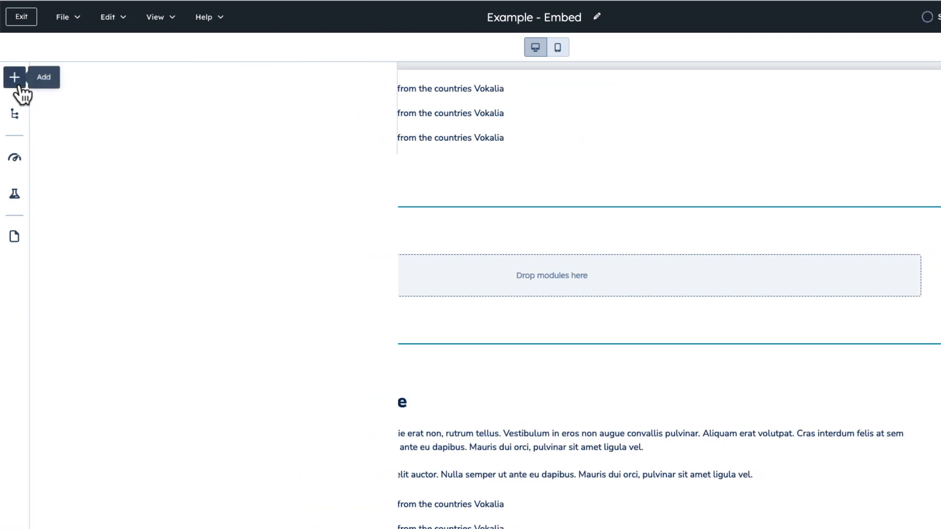
pyautogui.click(69, 121)
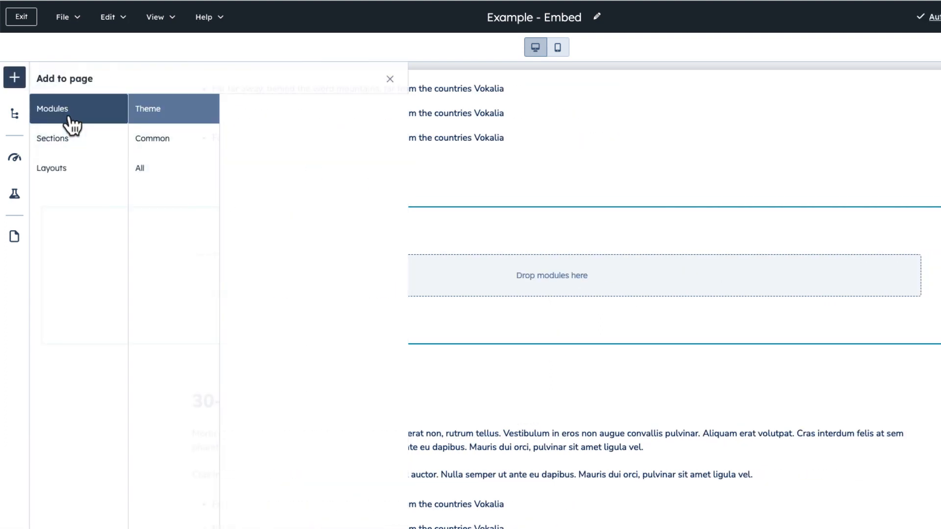
pyautogui.click(151, 147)
pyautogui.moveTo(229, 175); pyautogui.dragTo(521, 273)
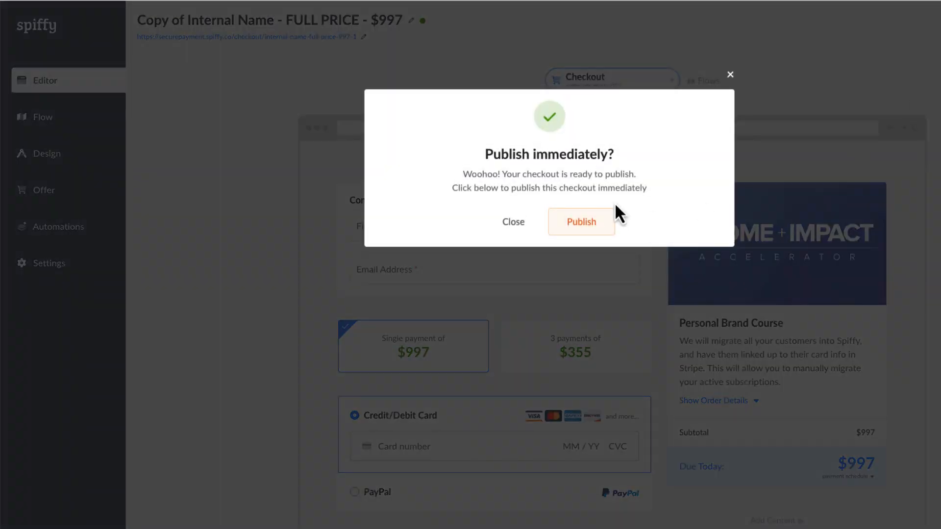
# In Spiffy, publish the Copy of Internal Name - FULL PRICE - $997 checkout and show its Embedded Checkout code
pyautogui.click(588, 220)
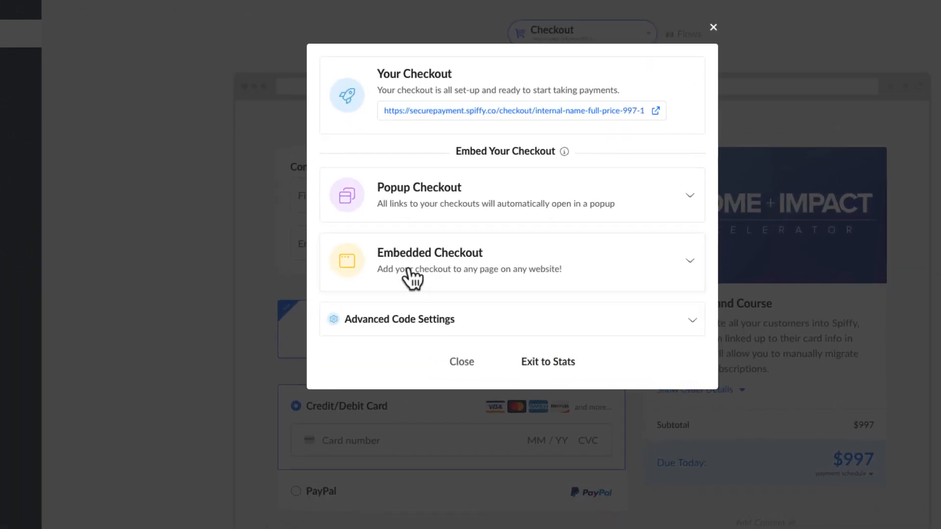
pyautogui.click(456, 289)
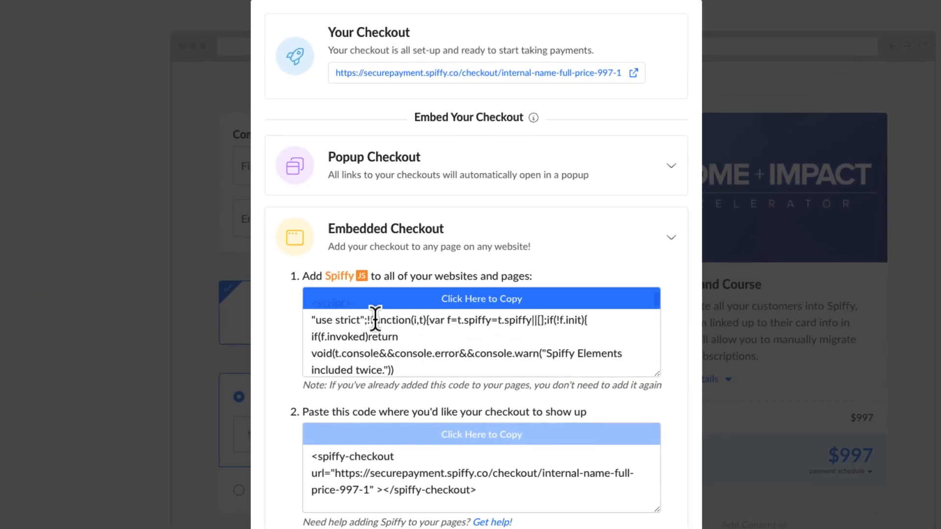
pyautogui.scroll(-5, 375, 318)
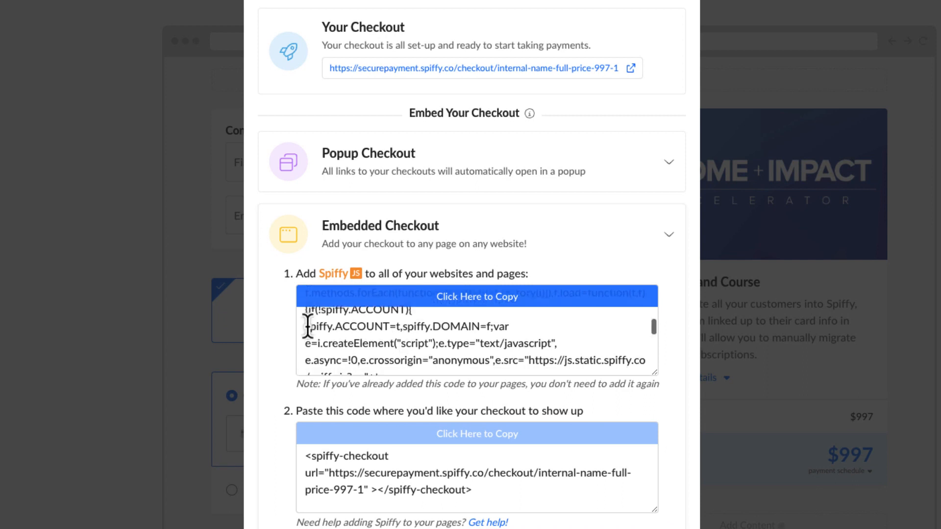
pyautogui.scroll(-3, 258, 300)
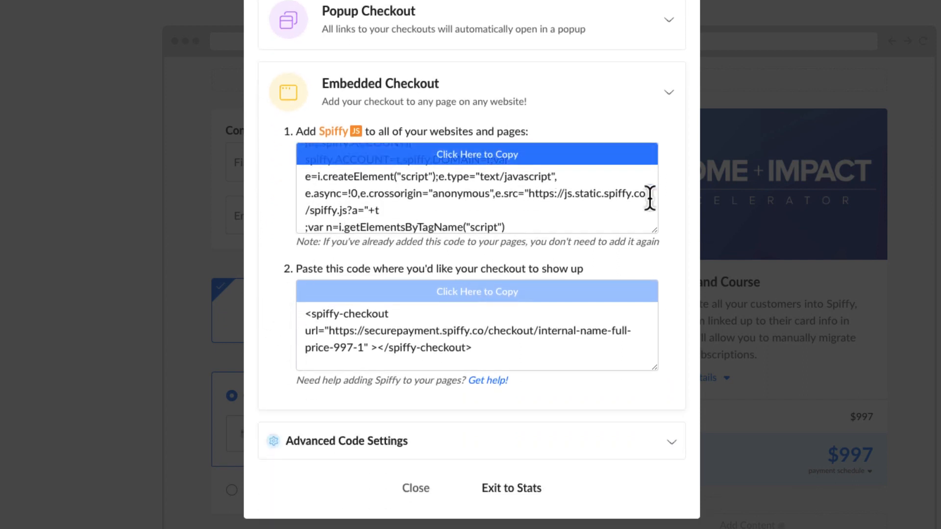
# Enable Compatibility Mode in the checkout's Advanced Code Settings
pyautogui.click(326, 448)
pyautogui.scroll(-4, 414, 441)
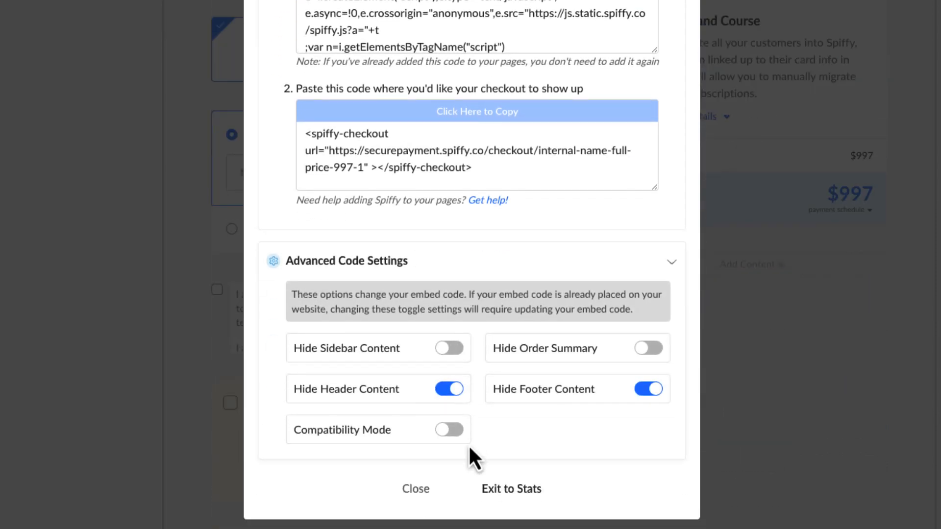
pyautogui.click(447, 432)
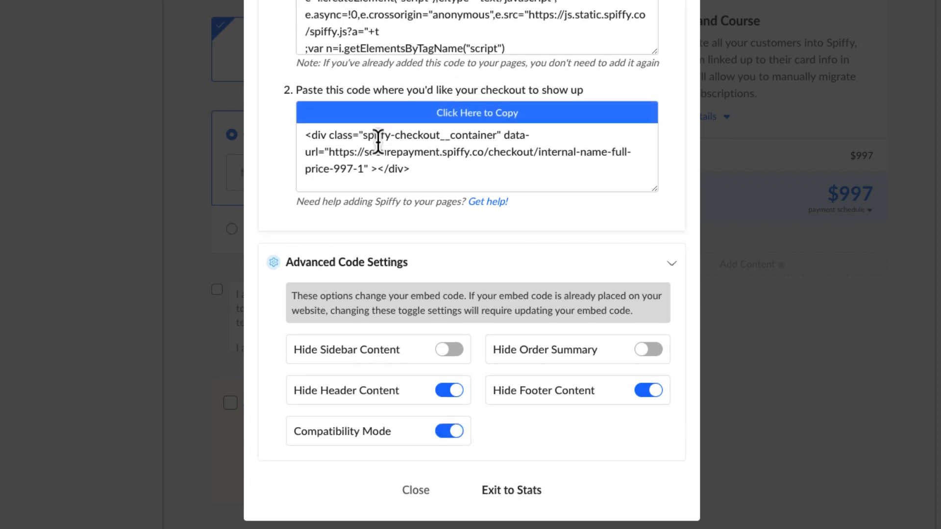
# Copy the Spiffy JS script, paste it into the Head HTML of the HubSpot page's advanced settings, check the code and close the settings
pyautogui.scroll(4, 380, 143)
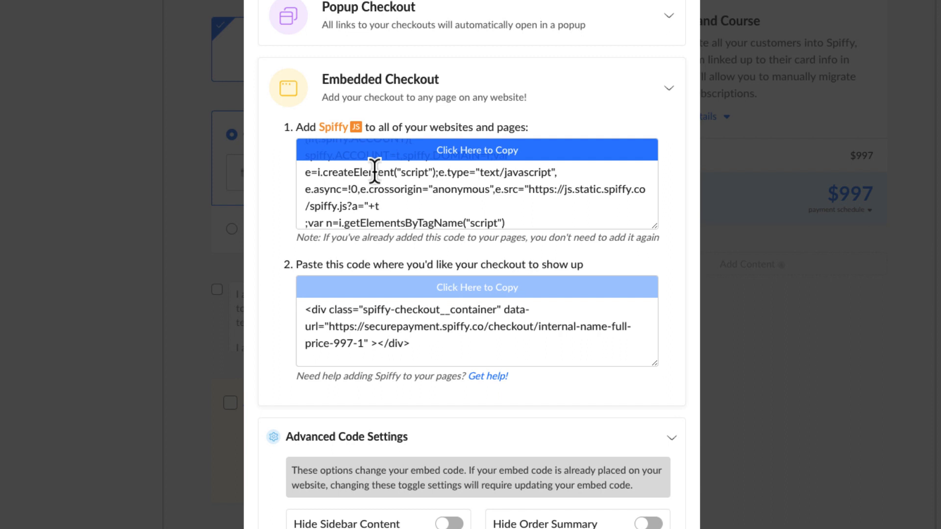
pyautogui.click(432, 157)
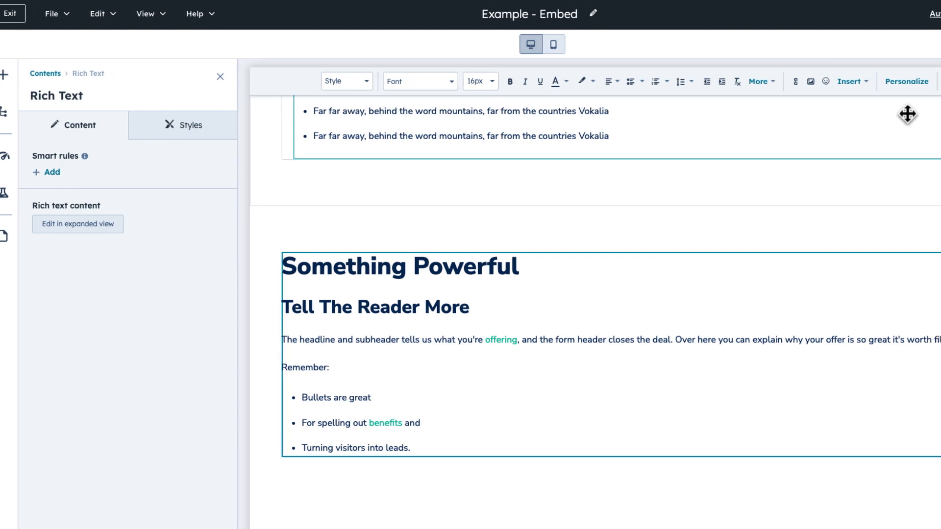
pyautogui.click(883, 44)
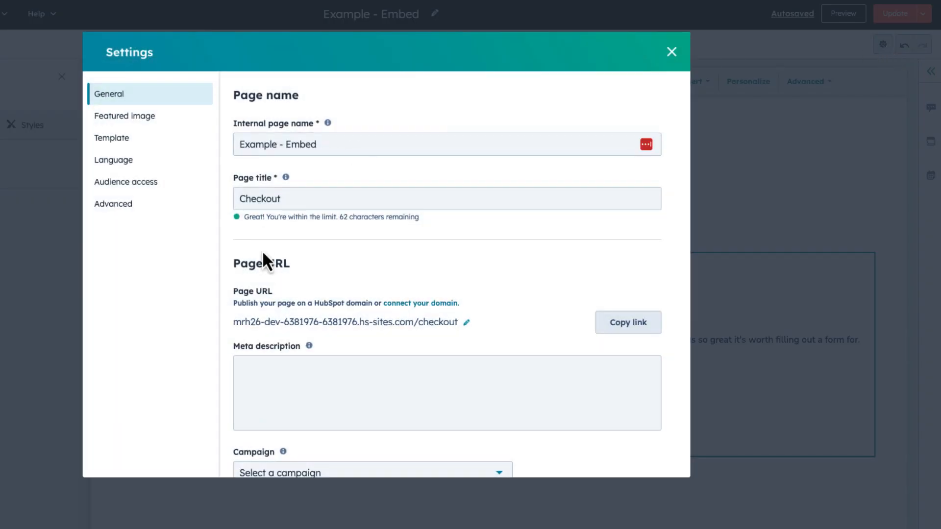
pyautogui.click(91, 202)
pyautogui.click(306, 318)
pyautogui.hotkey('ctrl', 'v')
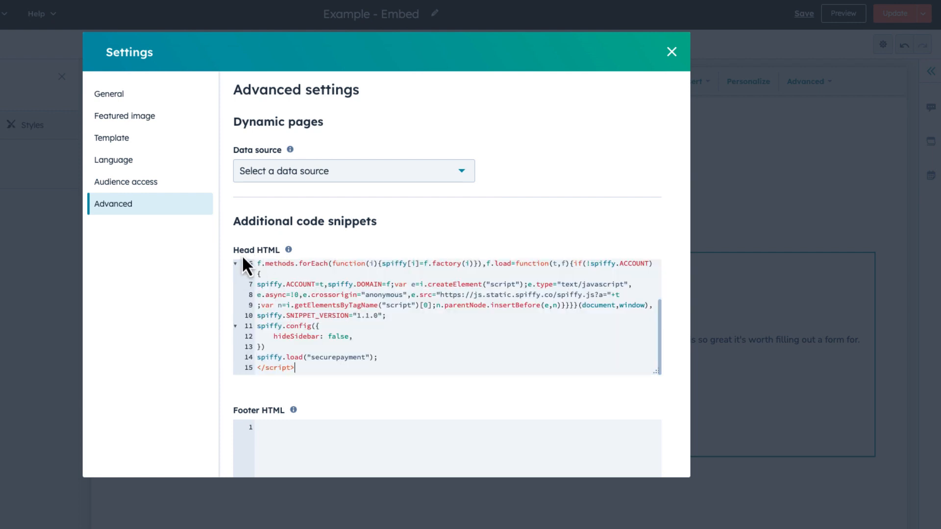
pyautogui.scroll(3, 324, 352)
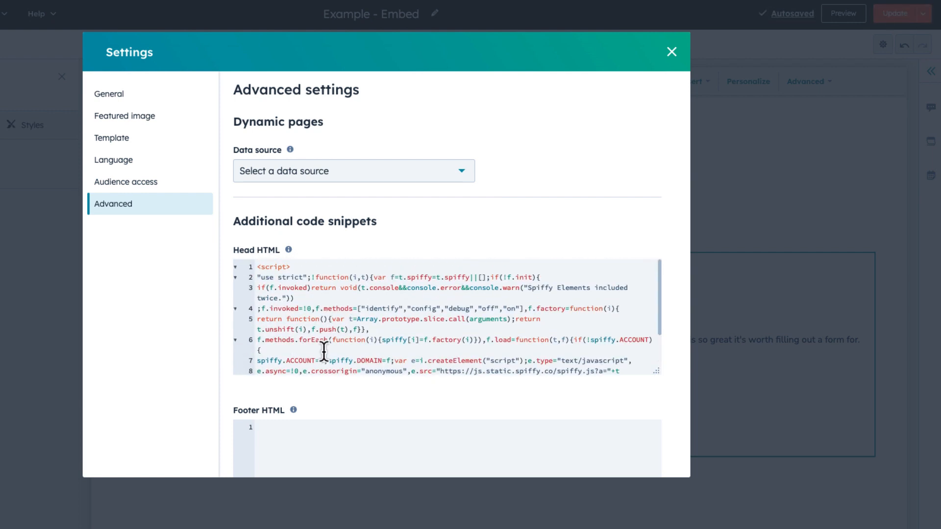
pyautogui.scroll(-3, 324, 351)
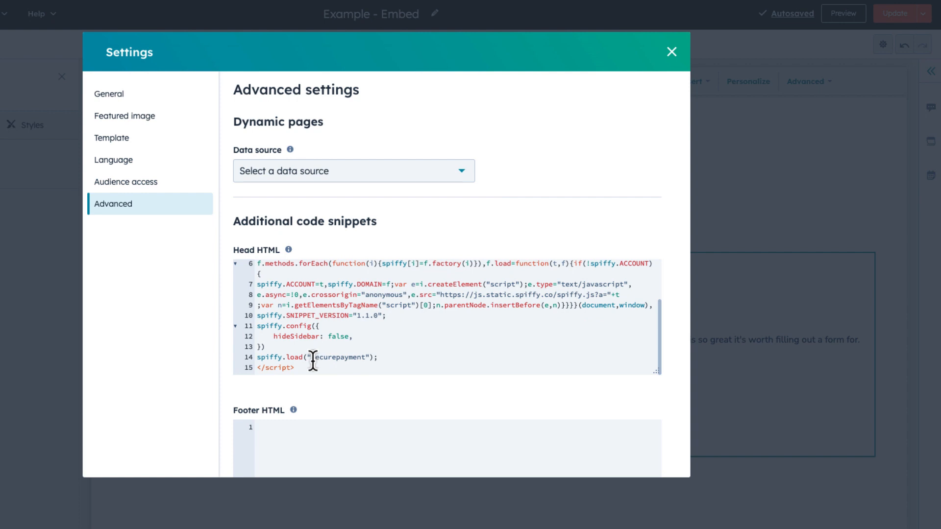
pyautogui.scroll(3, 311, 304)
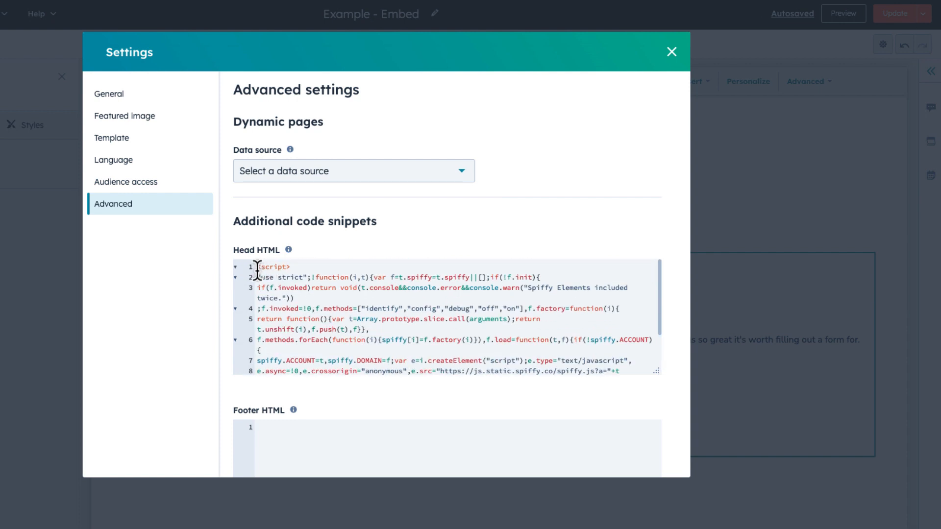
pyautogui.scroll(-3, 269, 285)
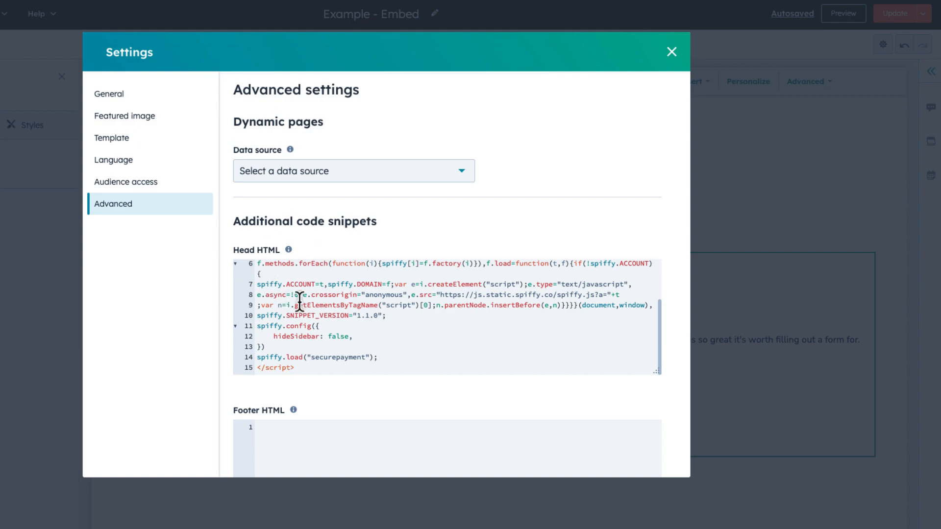
pyautogui.click(671, 54)
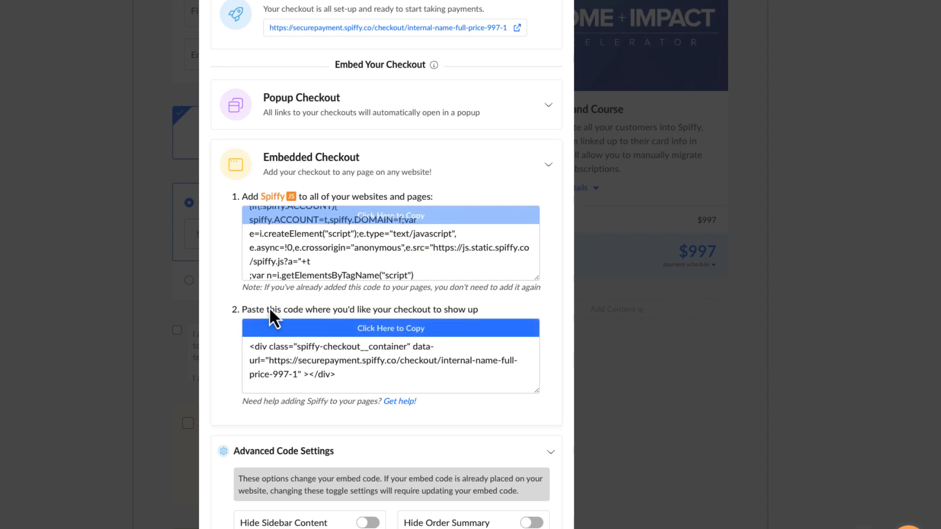
# Copy the checkout's div embed code in Spiffy and delete all placeholder text from the new Rich Text module in HubSpot
pyautogui.click(326, 330)
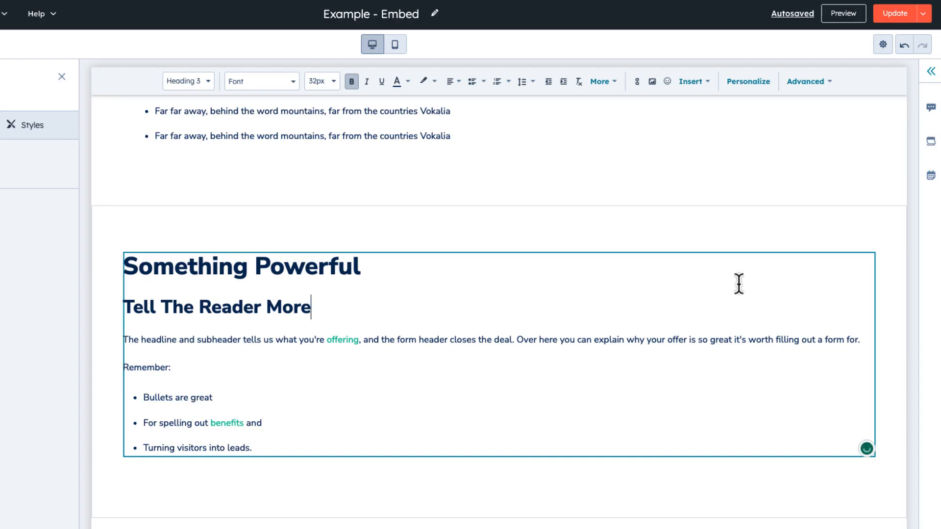
pyautogui.moveTo(296, 447); pyautogui.dragTo(126, 280)
pyautogui.press('Delete')
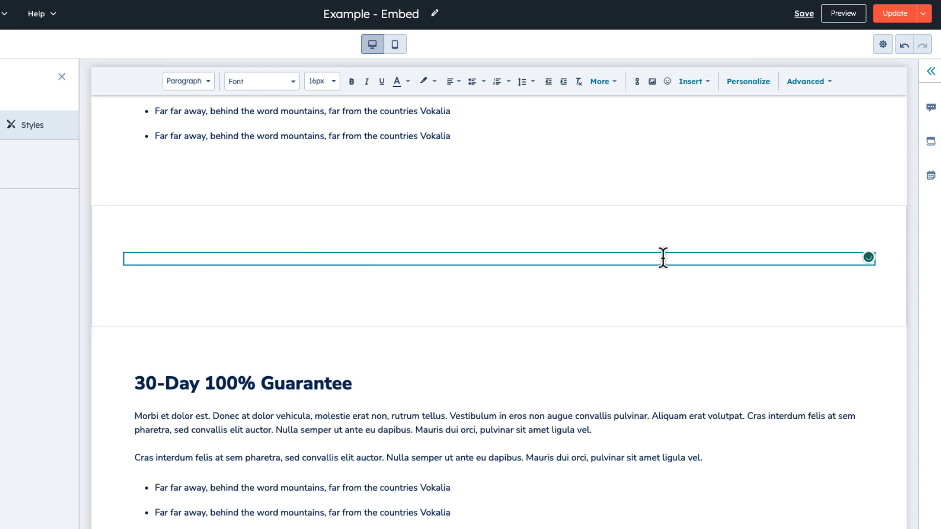
# Paste the spiffy-checkout__container div into the Rich Text module's source code and save the changes
pyautogui.click(806, 82)
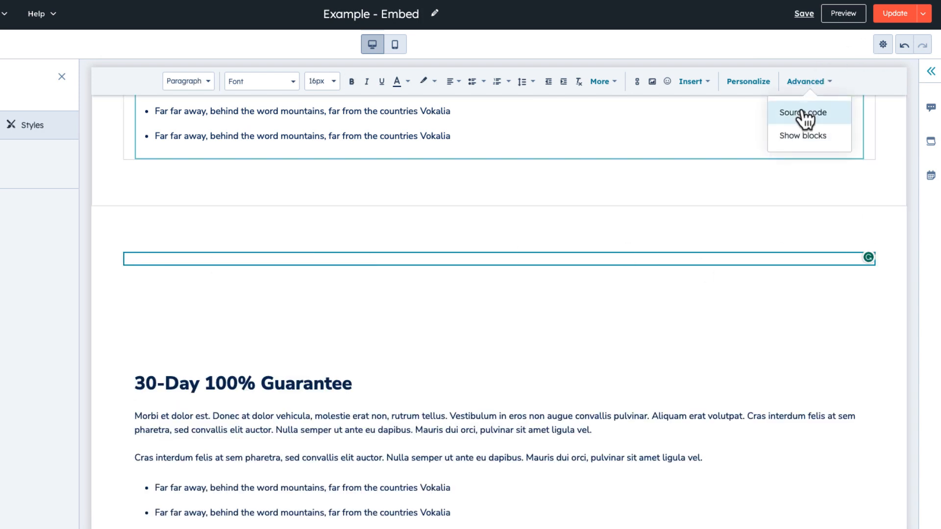
pyautogui.click(806, 113)
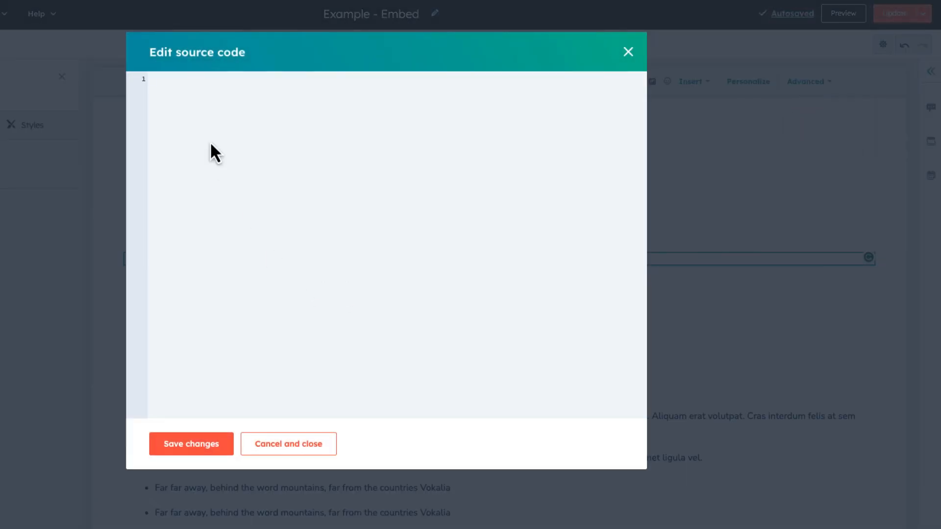
pyautogui.write('<div class="spiffy-checkout__container" data-url="https://securepayment.spiffy.co/checkout/internal-name-full-price-997-1" ></div>')
pyautogui.click(181, 445)
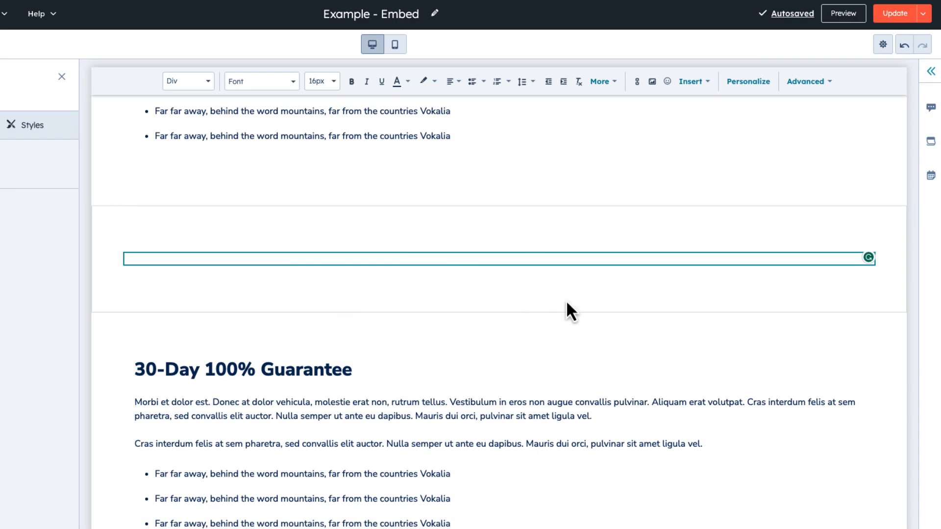
# Publish the Example - Embed landing page changes with an immediate update
pyautogui.click(893, 16)
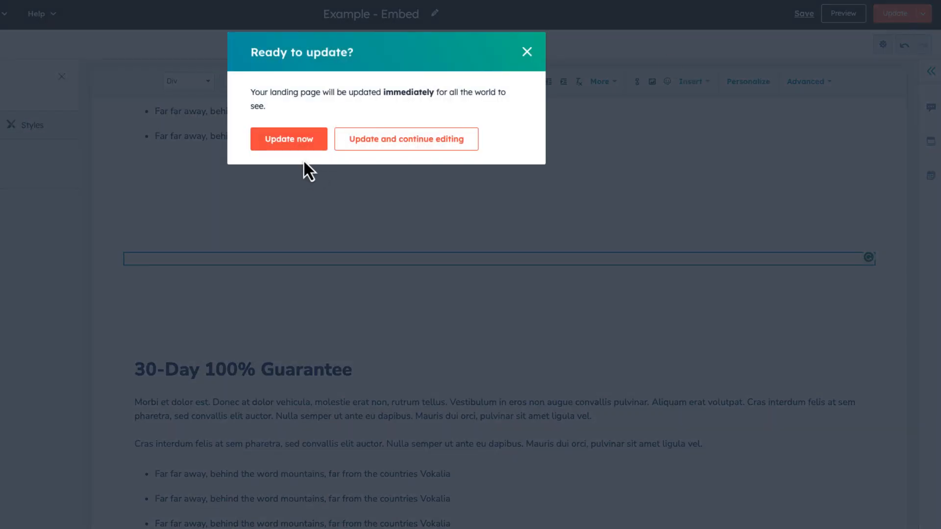
pyautogui.click(269, 146)
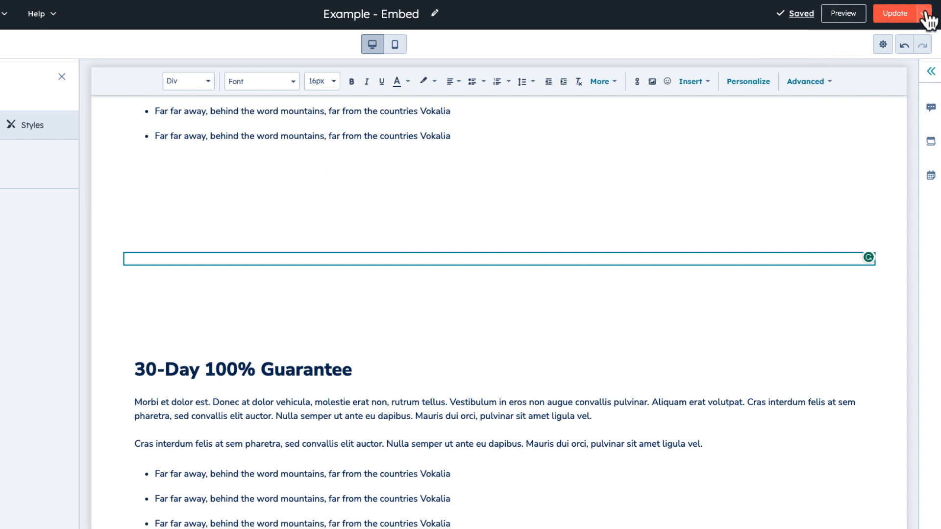
pyautogui.scroll(1, 493, 236)
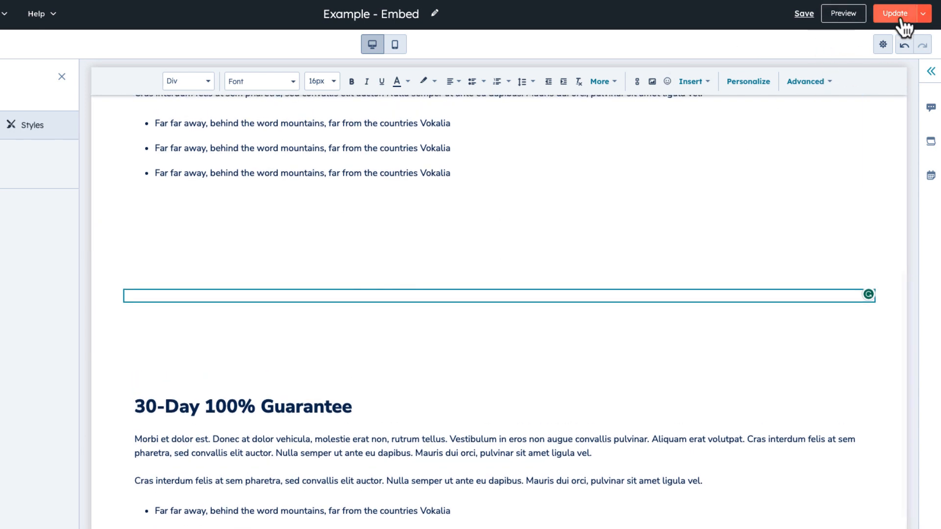
pyautogui.click(924, 14)
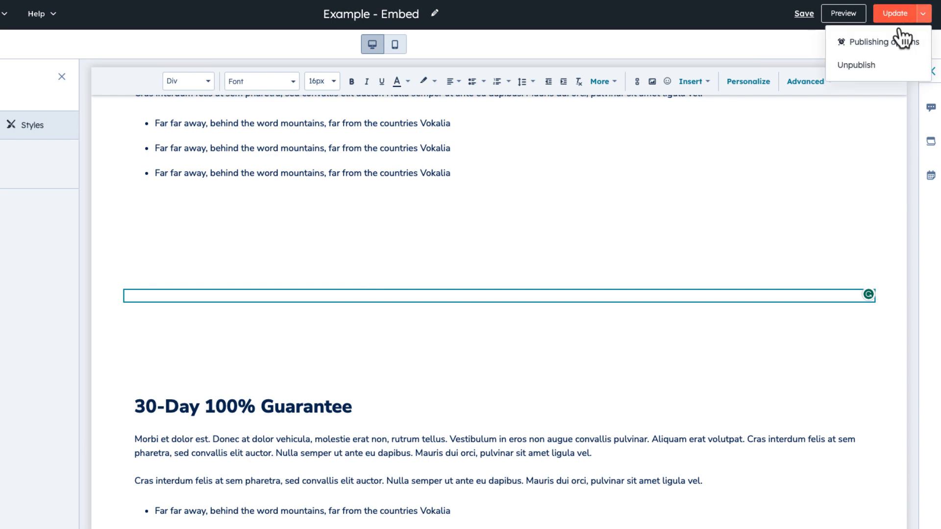
pyautogui.click(583, 11)
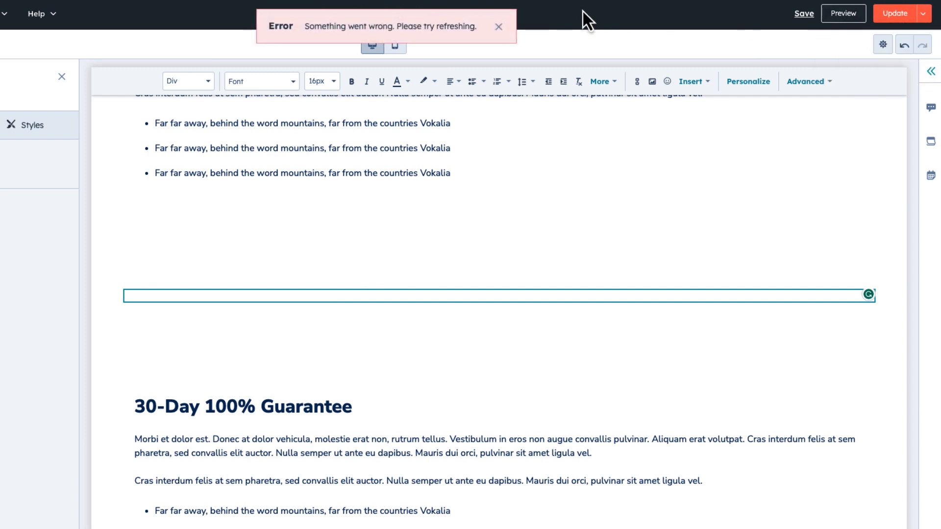
pyautogui.click(895, 15)
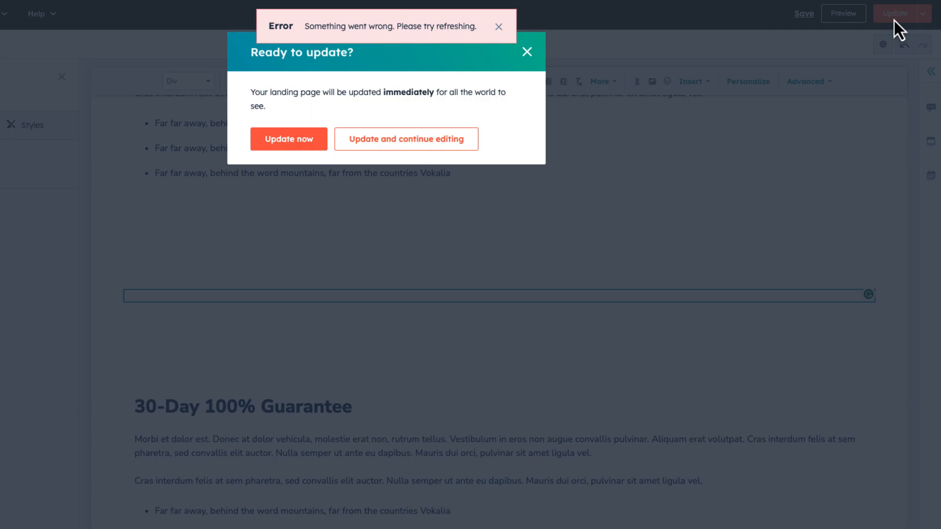
pyautogui.click(304, 142)
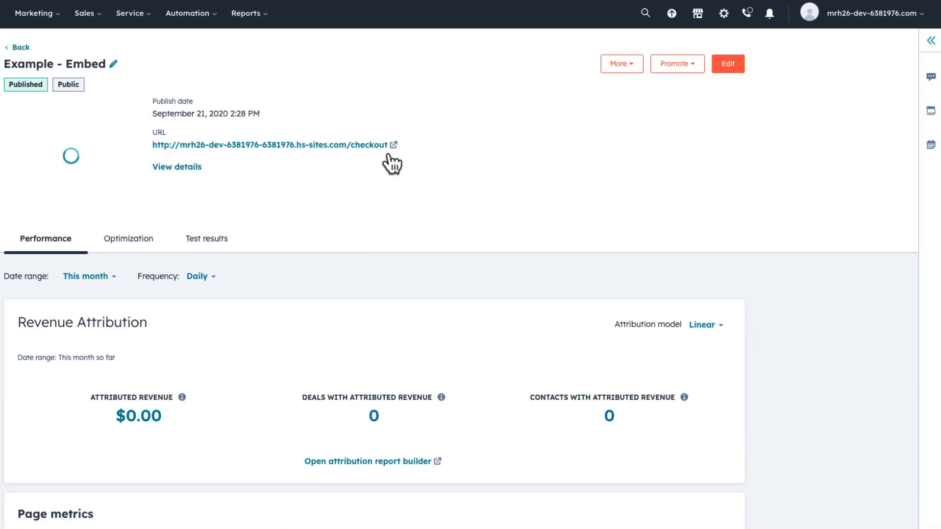
# Open the live landing page and examine the embedded checkout form below the What's Inside? section
pyautogui.click(393, 146)
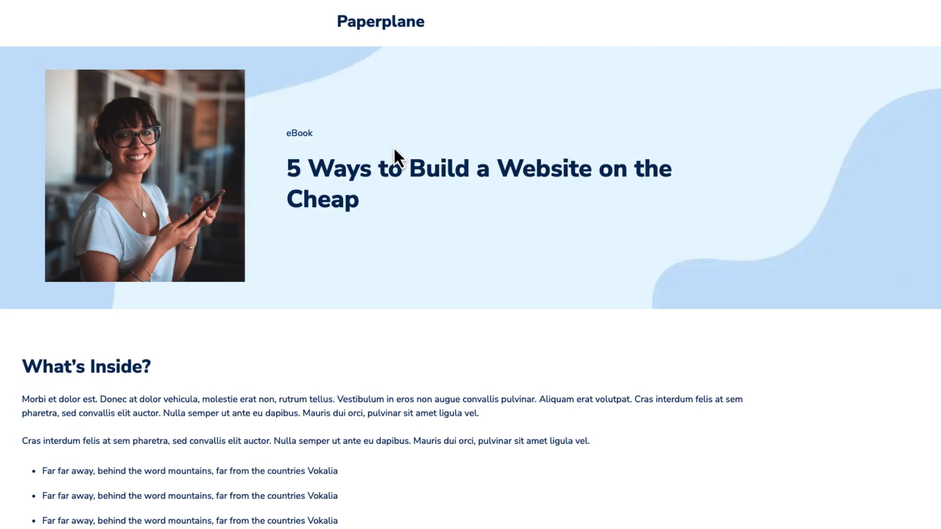
pyautogui.scroll(-1, 387, 186)
pyautogui.scroll(-10, 305, 250)
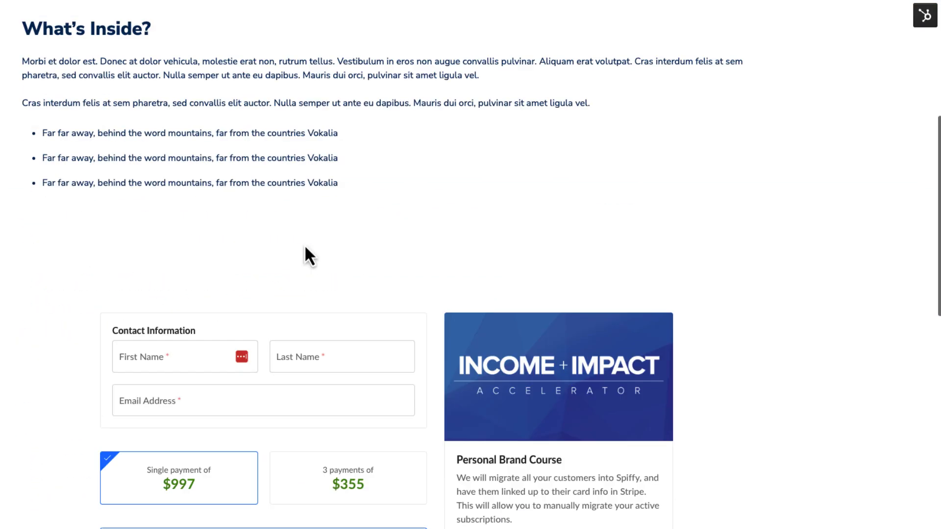
pyautogui.scroll(-3, 238, 343)
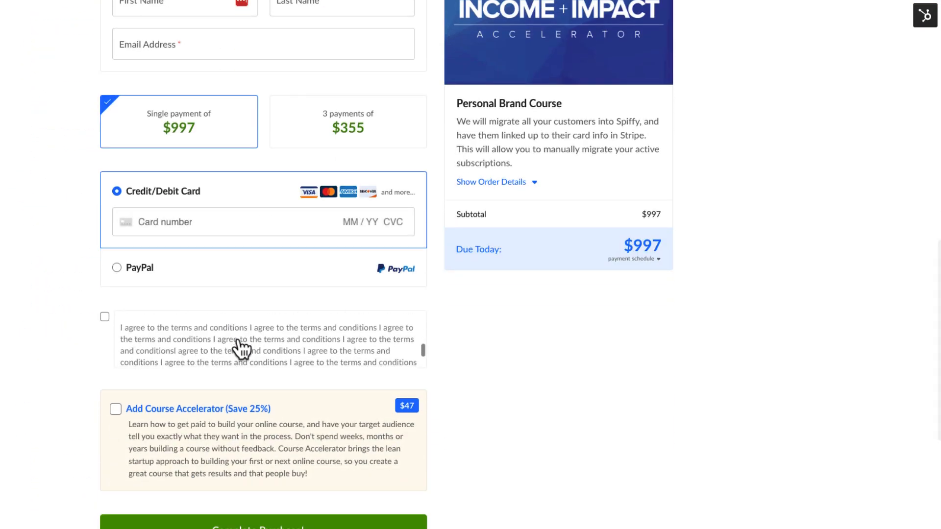
pyautogui.scroll(-5, 586, 382)
pyautogui.scroll(15, 585, 380)
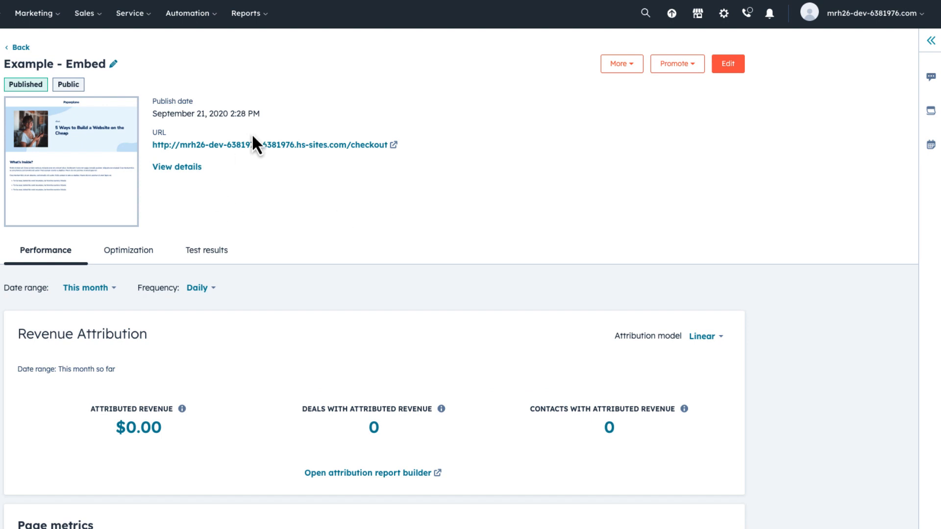
# Reopen the landing page for editing and add an empty two-column layout section above the embedded checkout module
pyautogui.click(730, 69)
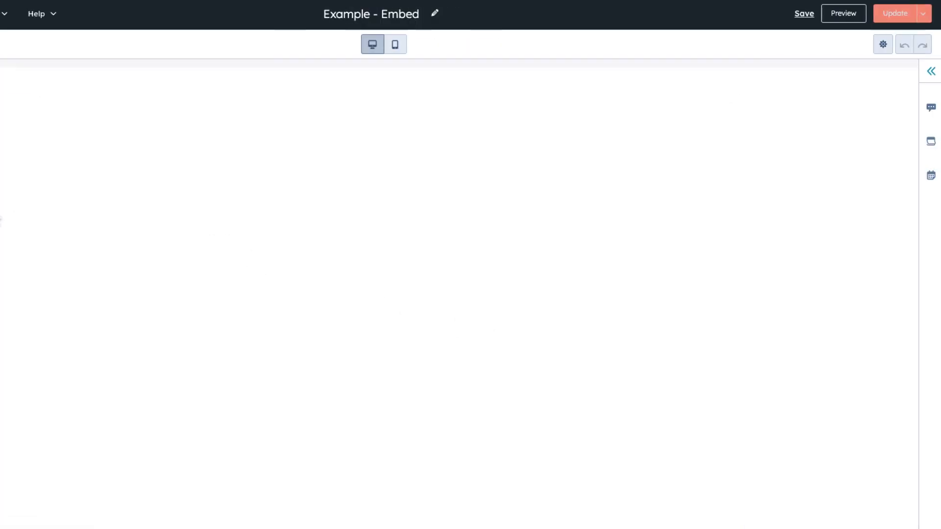
pyautogui.scroll(-2, 675, 266)
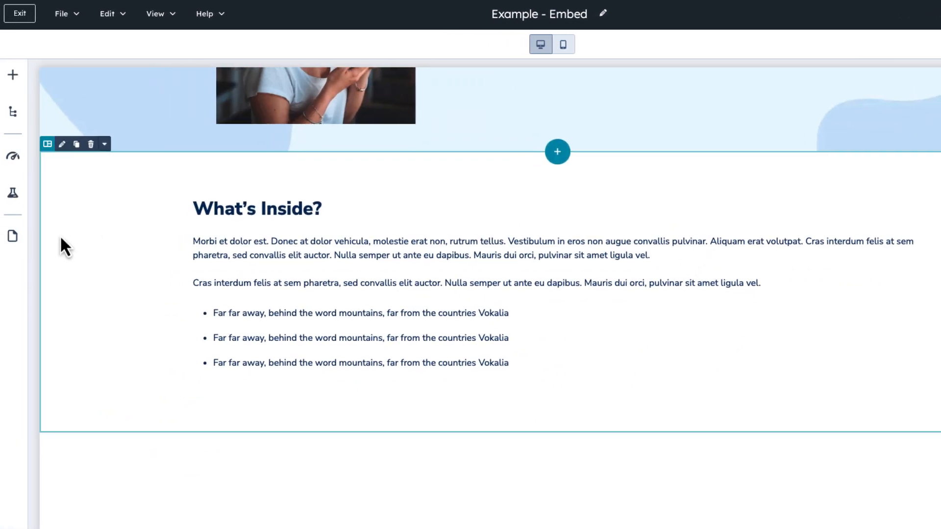
pyautogui.click(14, 79)
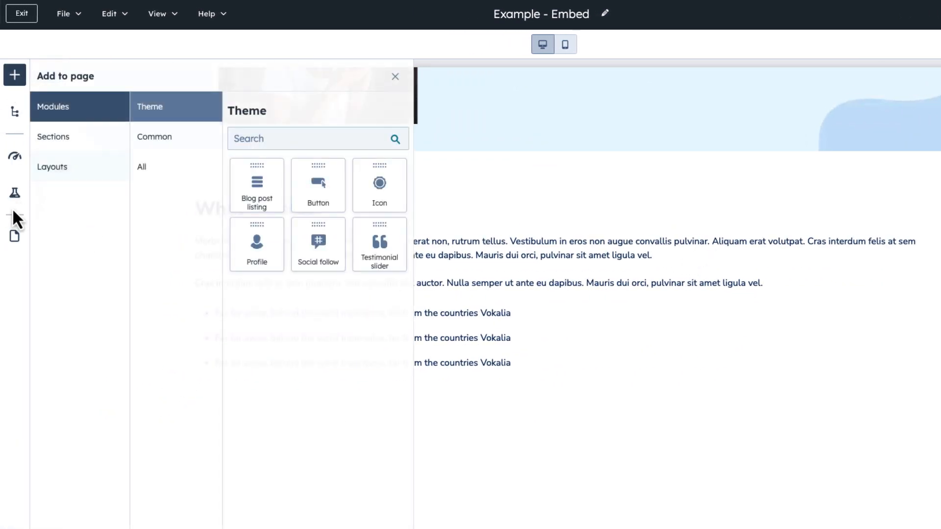
pyautogui.click(54, 173)
pyautogui.moveTo(231, 169); pyautogui.dragTo(435, 359)
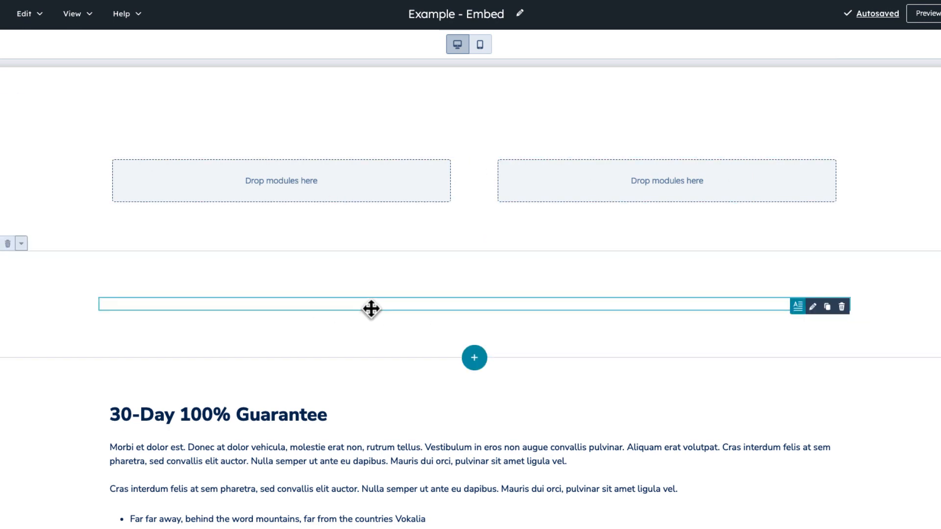
# Move the checkout's Rich Text module into the left column and the What's Inside? text into the right column
pyautogui.moveTo(370, 309); pyautogui.dragTo(571, 370)
pyautogui.scroll(5, 320, 187)
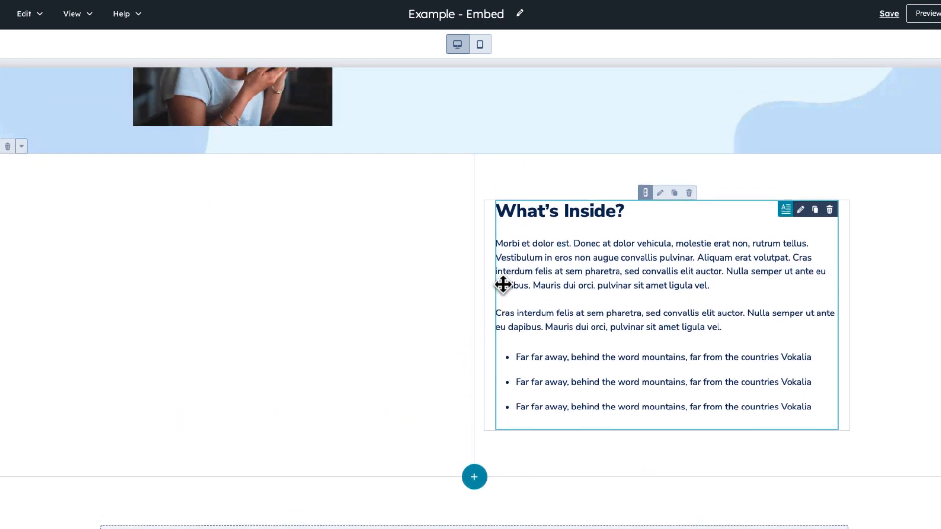
pyautogui.scroll(-6, 503, 285)
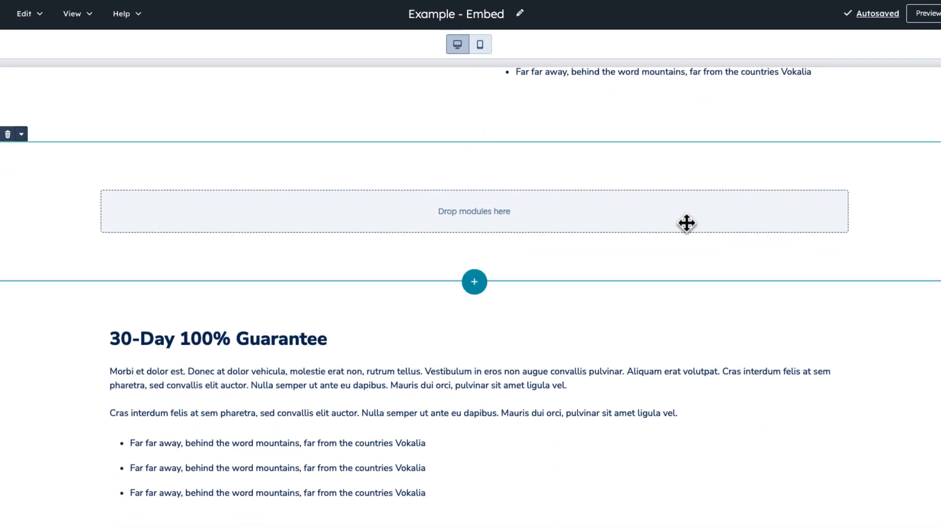
# Delete the emptied section above 30-Day 100% Guarantee and publish the page update immediately
pyautogui.click(6, 135)
pyautogui.scroll(5, 630, 242)
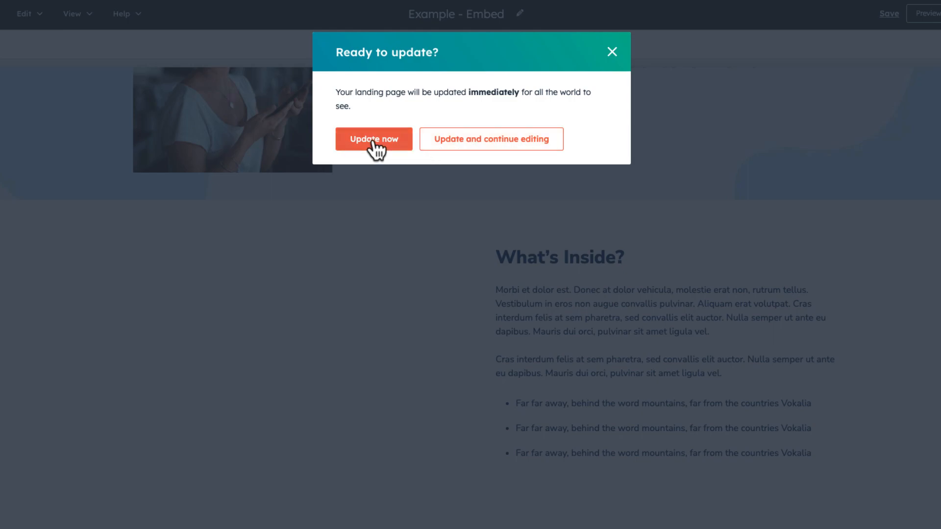
pyautogui.click(373, 142)
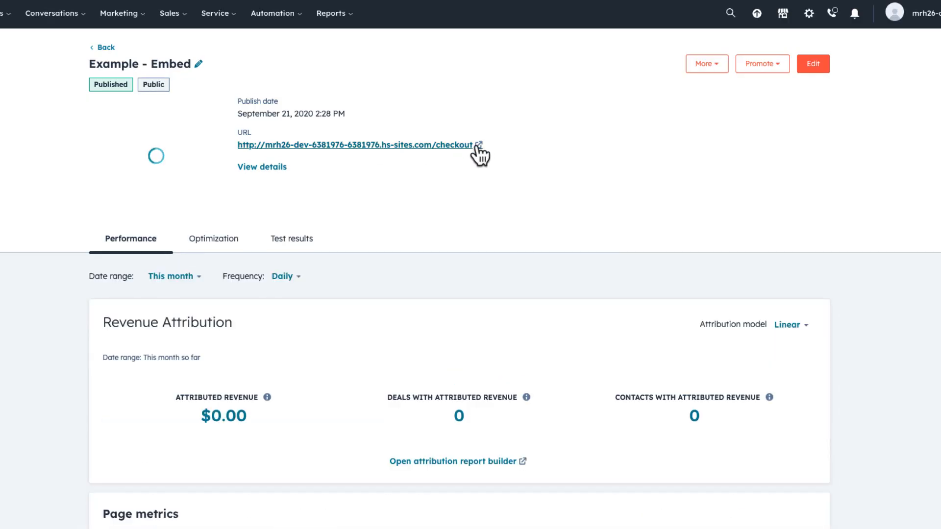
# Open the live page and review the two-column layout and the embedded checkout's contact, payment, terms and upsell sections
pyautogui.click(476, 145)
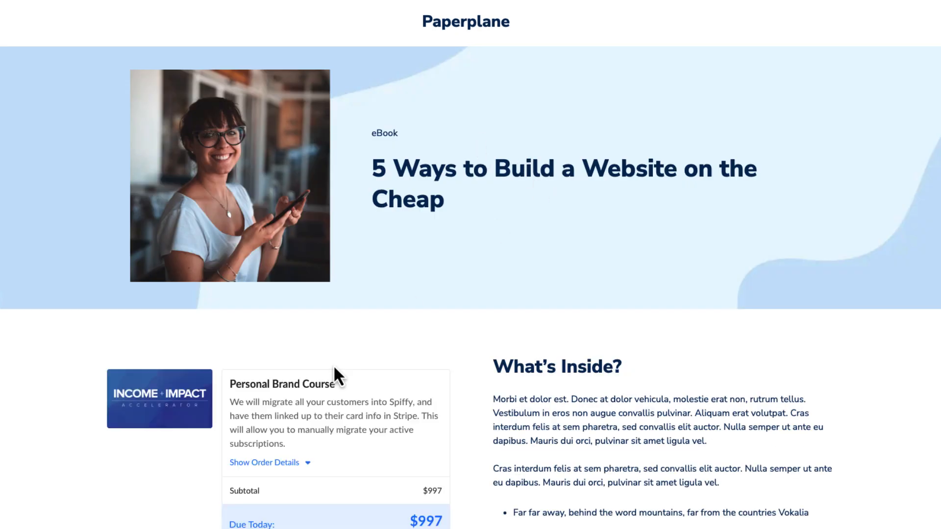
pyautogui.scroll(-9, 266, 434)
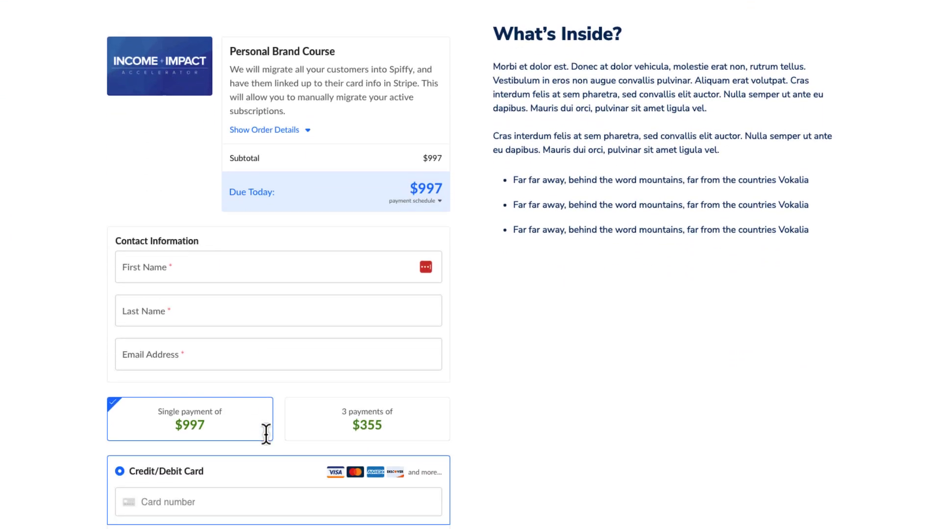
pyautogui.scroll(-5, 266, 434)
pyautogui.scroll(11, 266, 434)
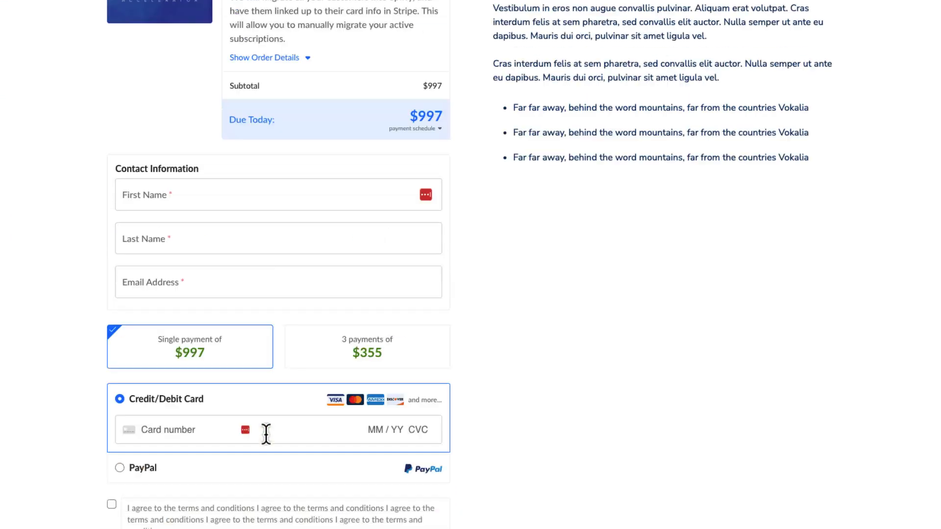
pyautogui.scroll(-2, 265, 434)
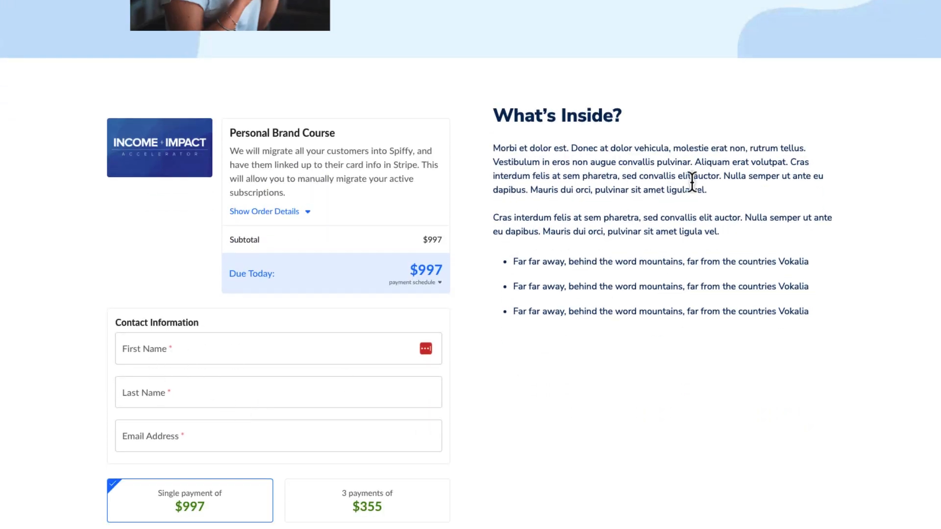
pyautogui.scroll(-7, 655, 270)
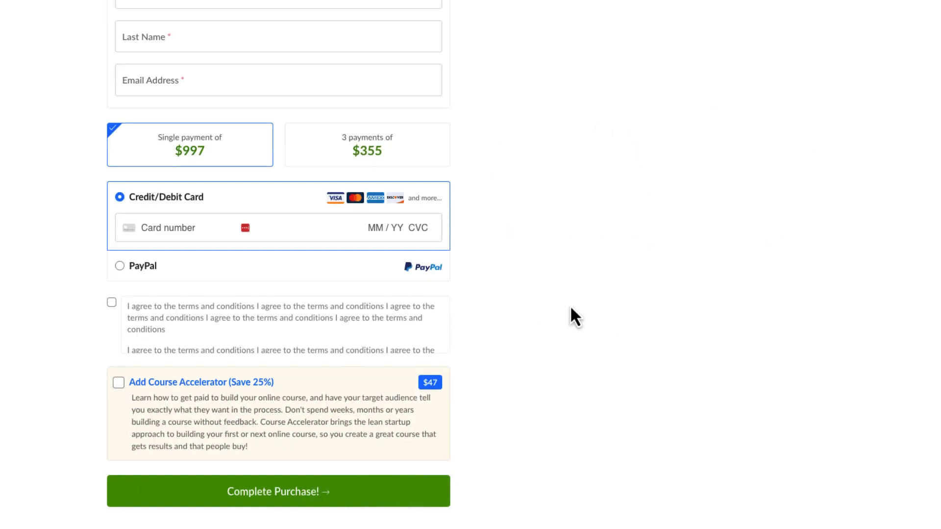
pyautogui.scroll(-5, 624, 289)
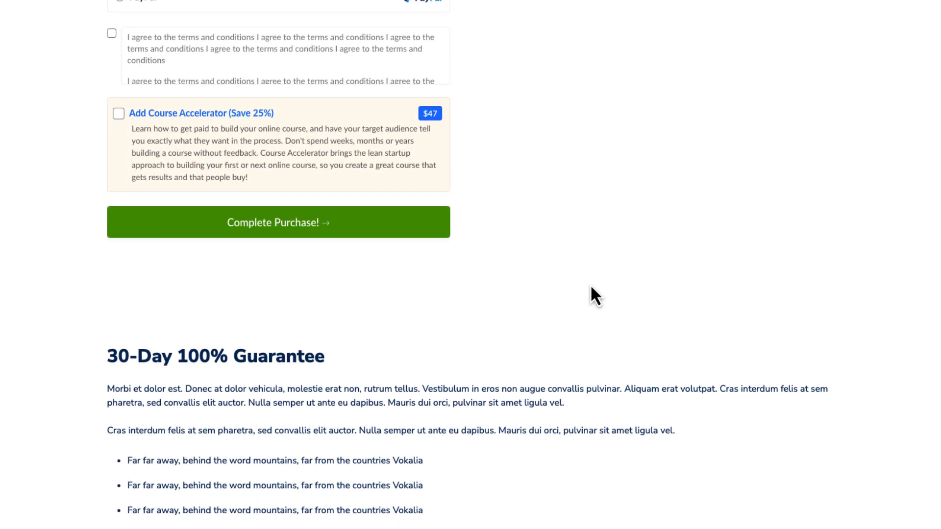
pyautogui.scroll(10, 560, 284)
pyautogui.scroll(1, 562, 278)
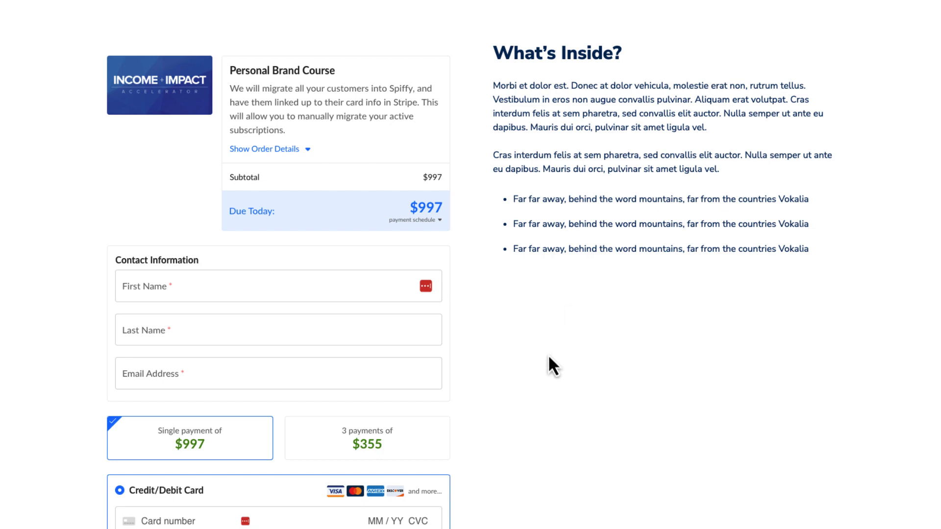
pyautogui.scroll(-7, 548, 363)
pyautogui.scroll(2, 548, 363)
pyautogui.scroll(2, 549, 362)
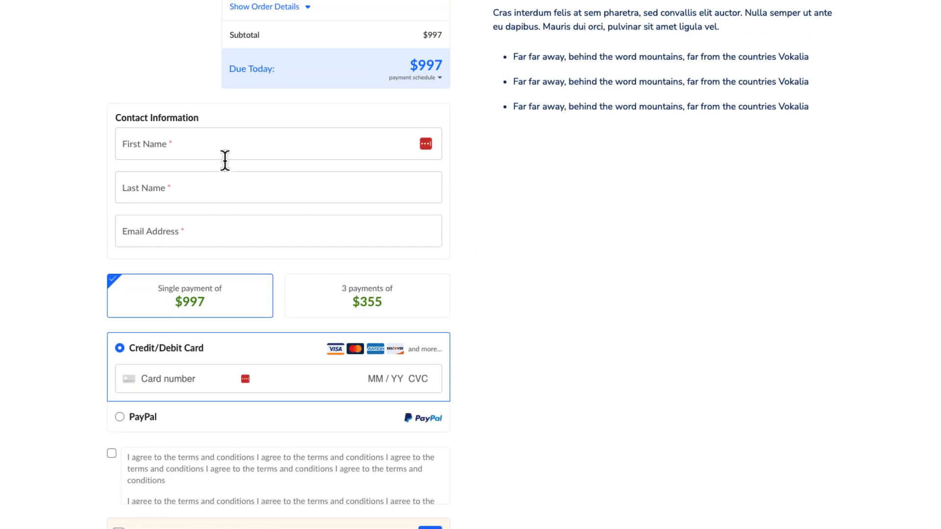
pyautogui.scroll(2, 185, 221)
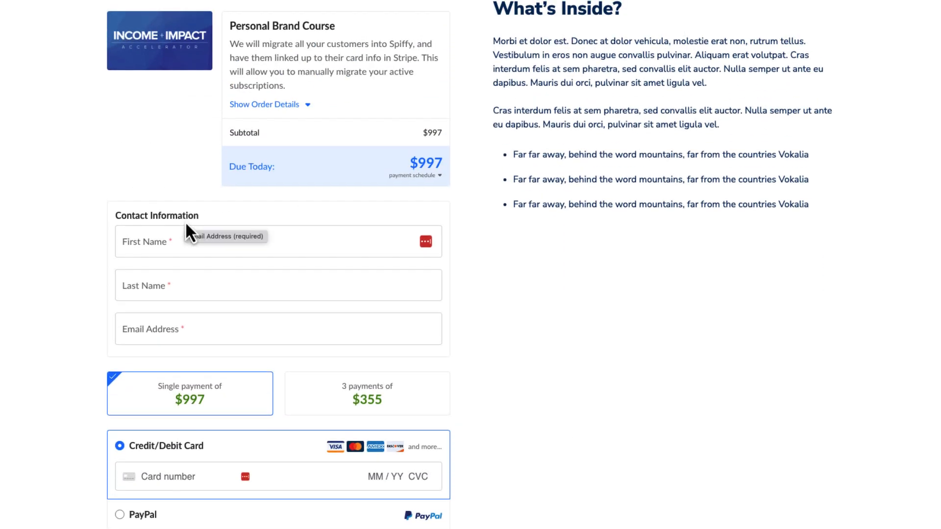
pyautogui.scroll(-3, 224, 294)
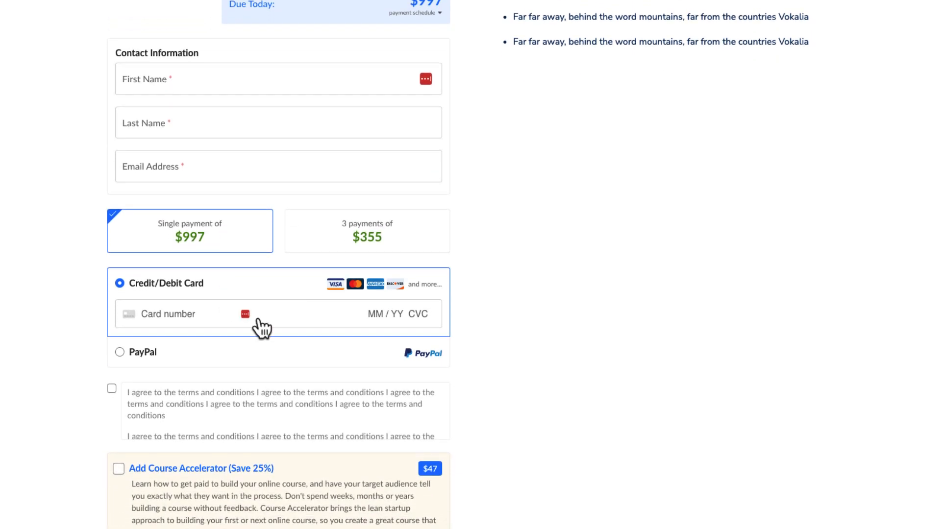
pyautogui.scroll(-1, 275, 388)
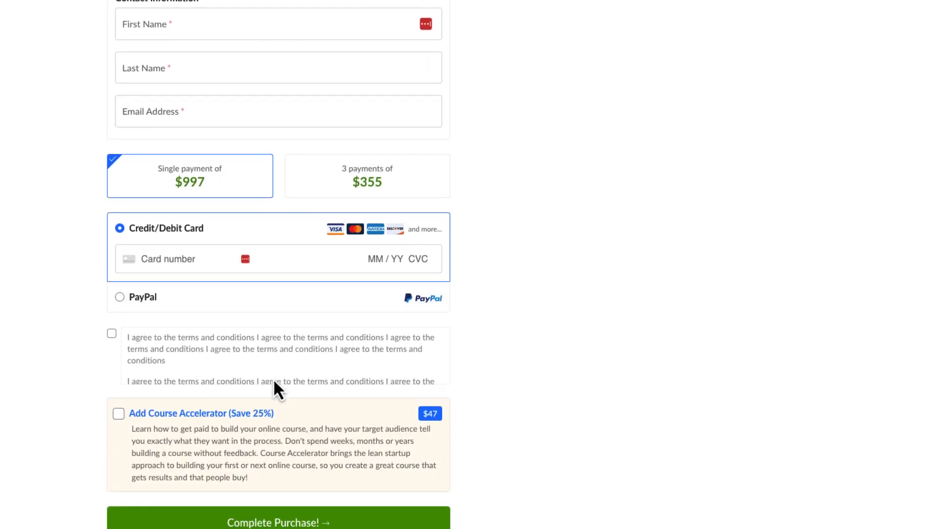